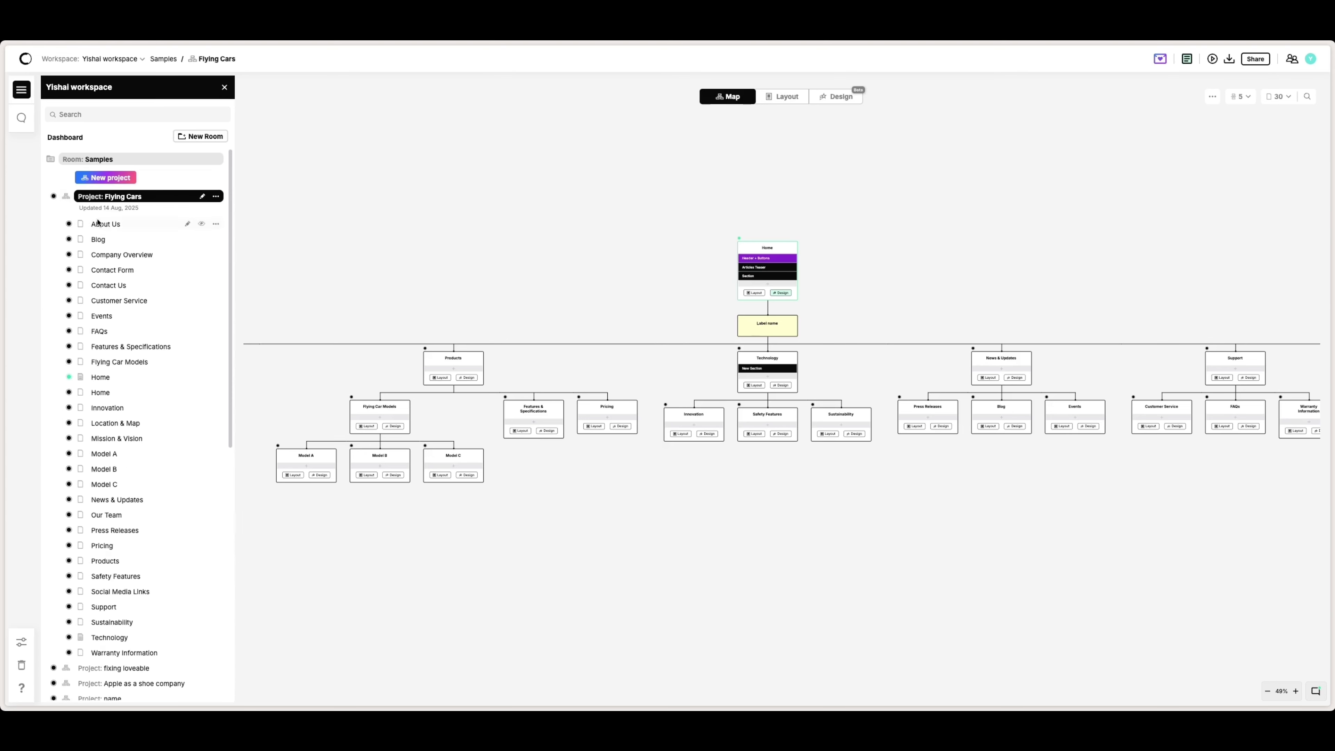
Collapse the Flying Cars project and the Samples room in the workspace dashboard.
click(65, 196)
click(49, 159)
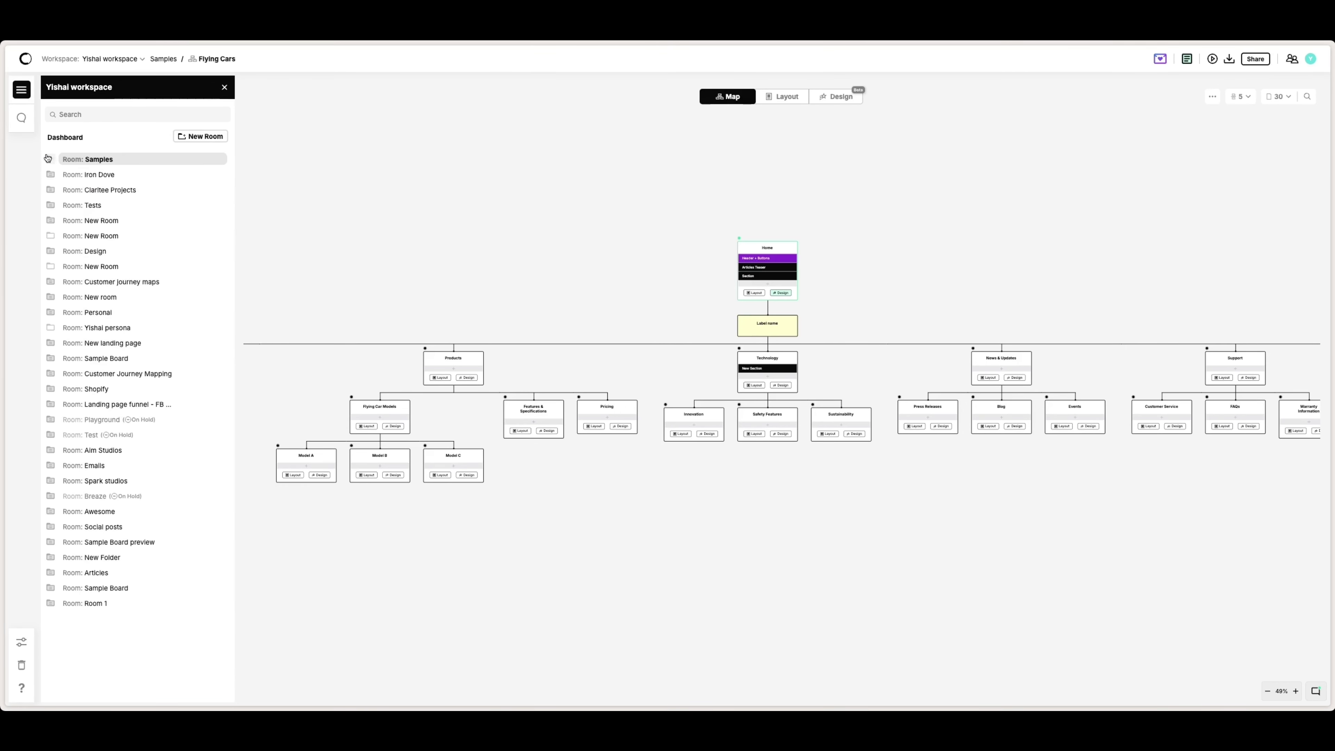
Filter the conversations to the Home page and look over the project settings, closing both.
click(21, 117)
click(89, 114)
click(103, 169)
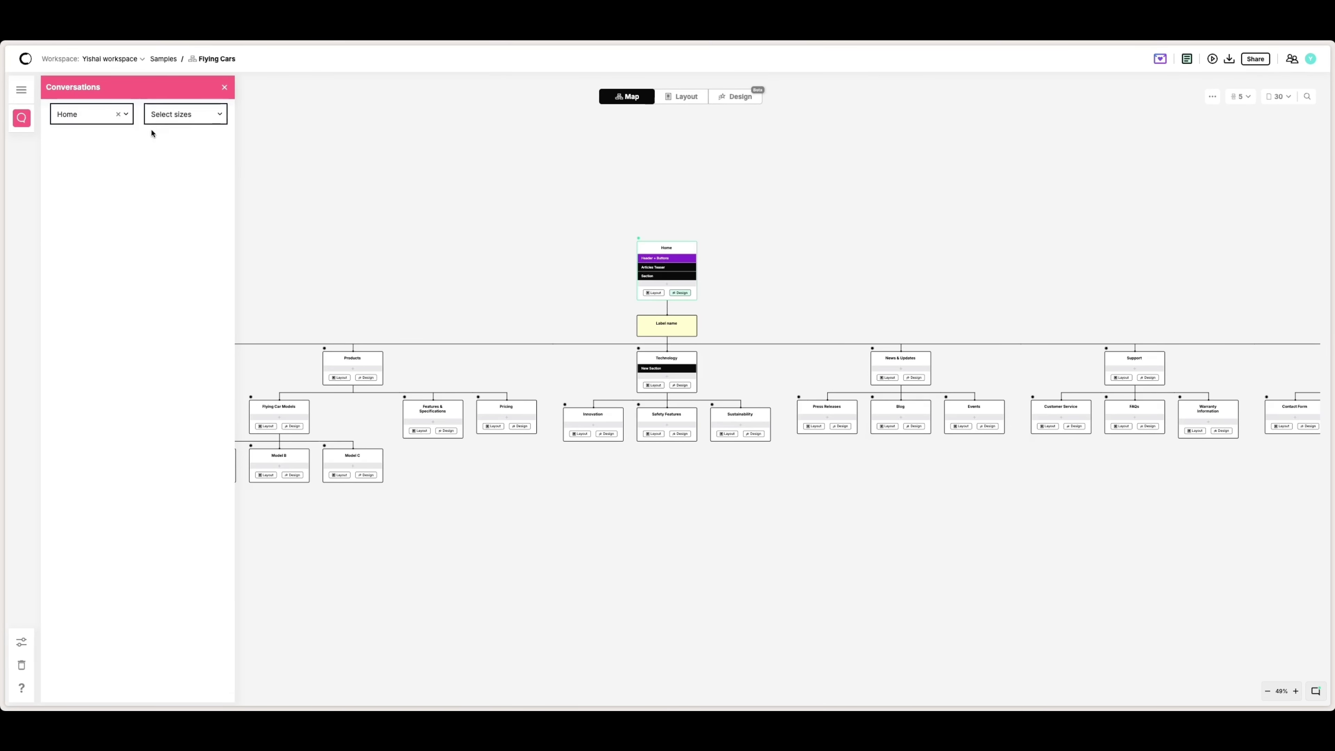
click(225, 88)
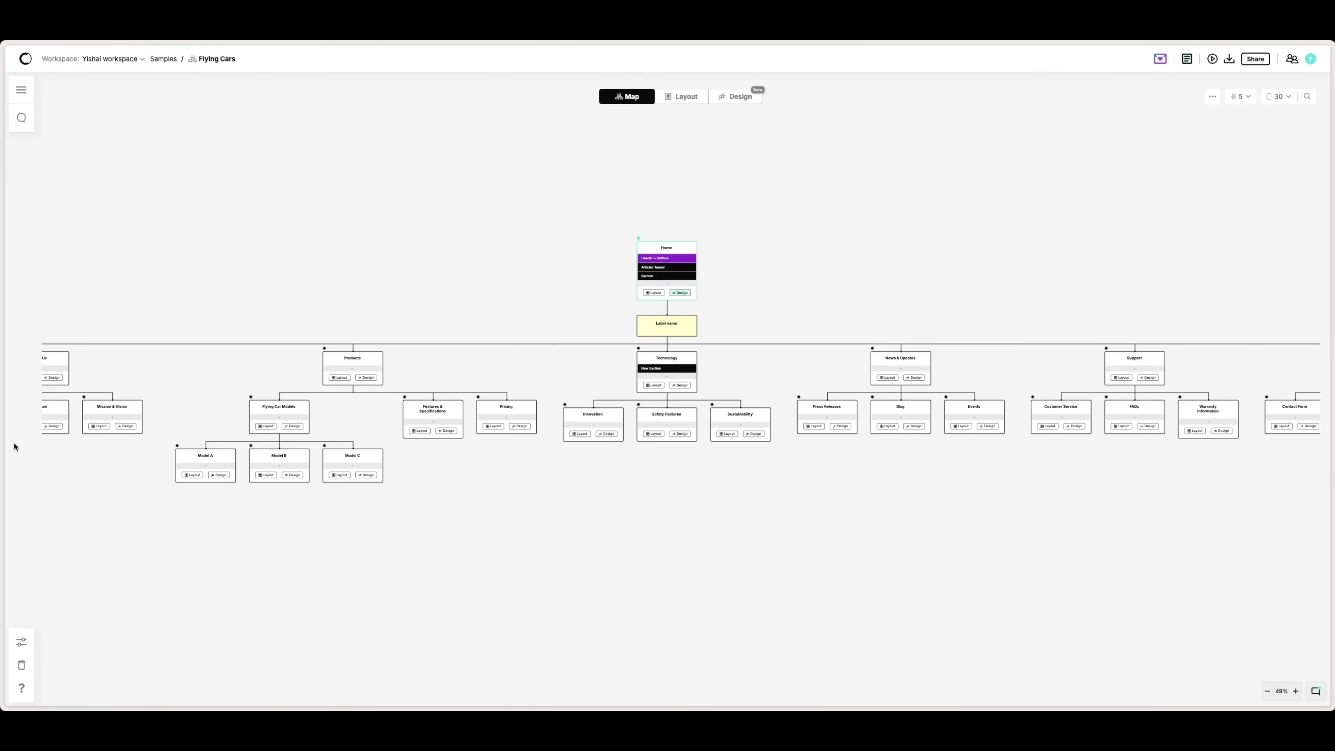
click(22, 644)
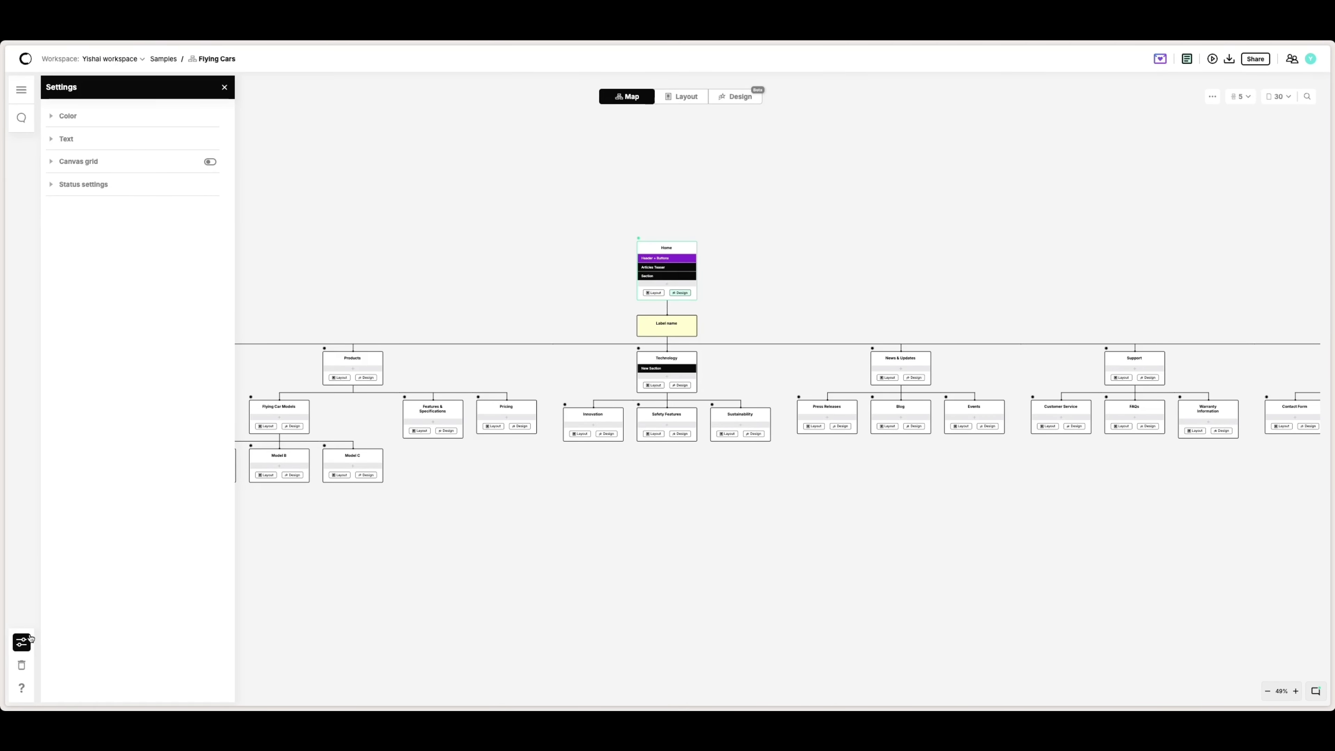
click(30, 638)
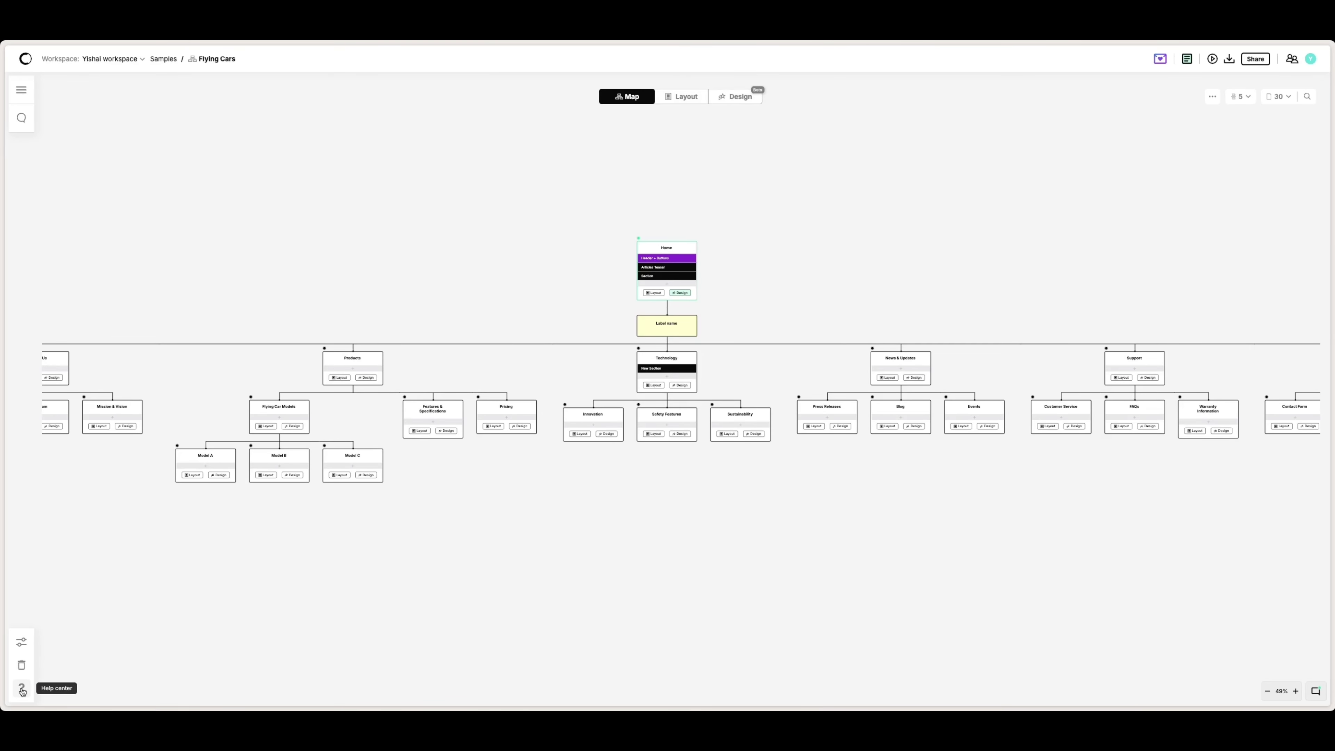
Check the map's zoom controls and preset levels, and open and close the support chat.
click(1269, 692)
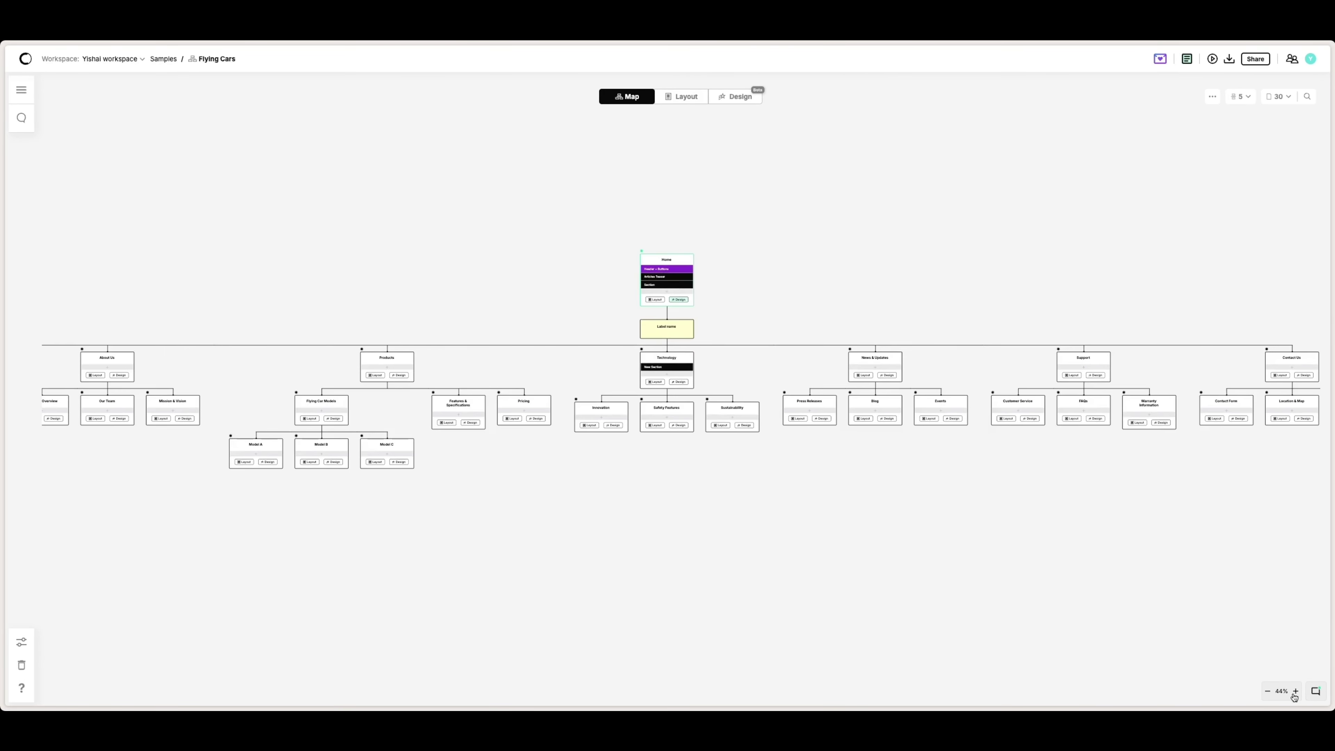
click(1282, 691)
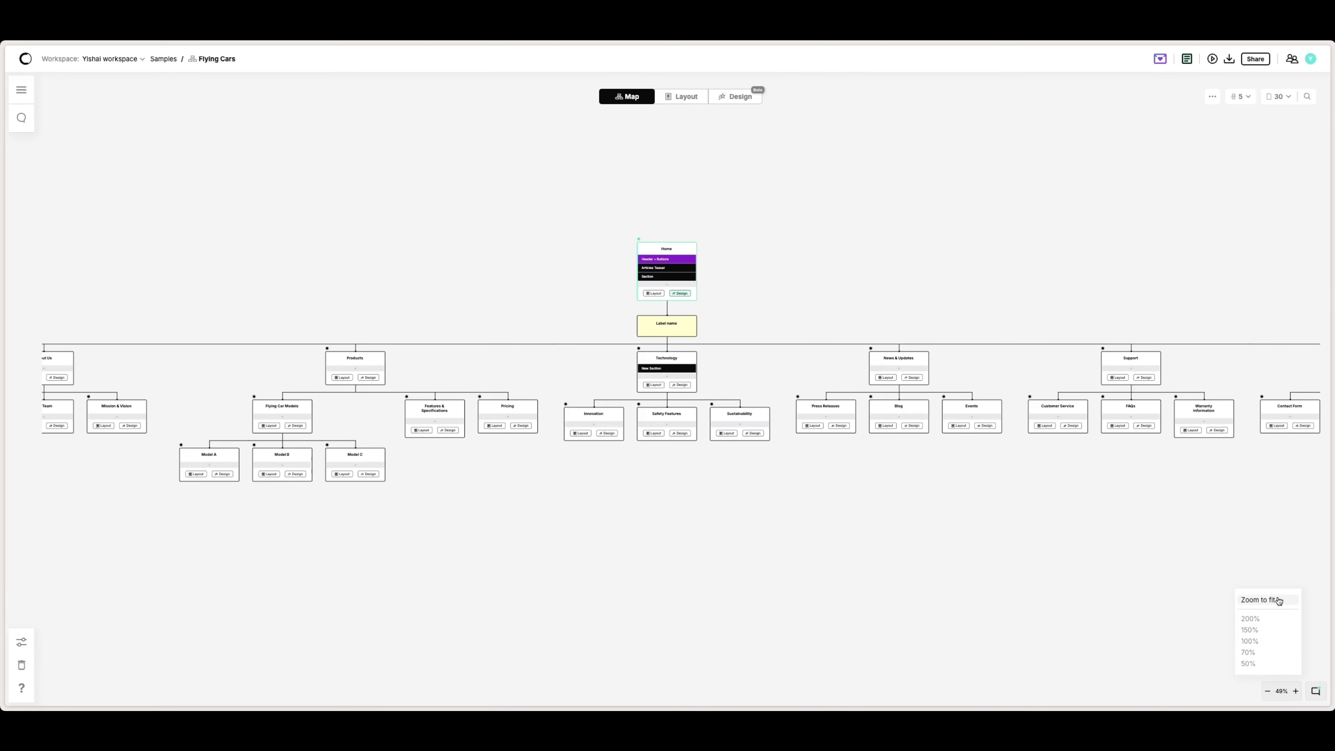
click(1317, 694)
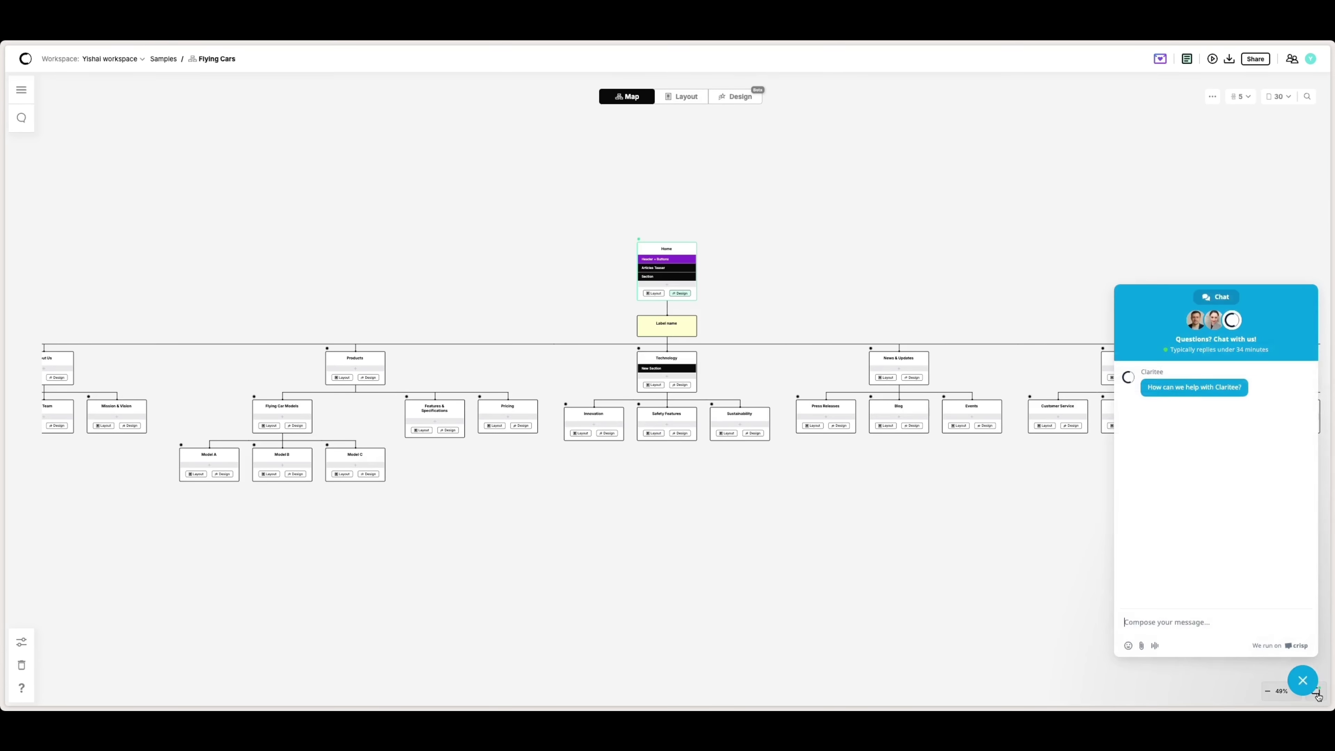
click(1312, 687)
Try moving the Technology page under News & Updates and undo the move.
click(1234, 692)
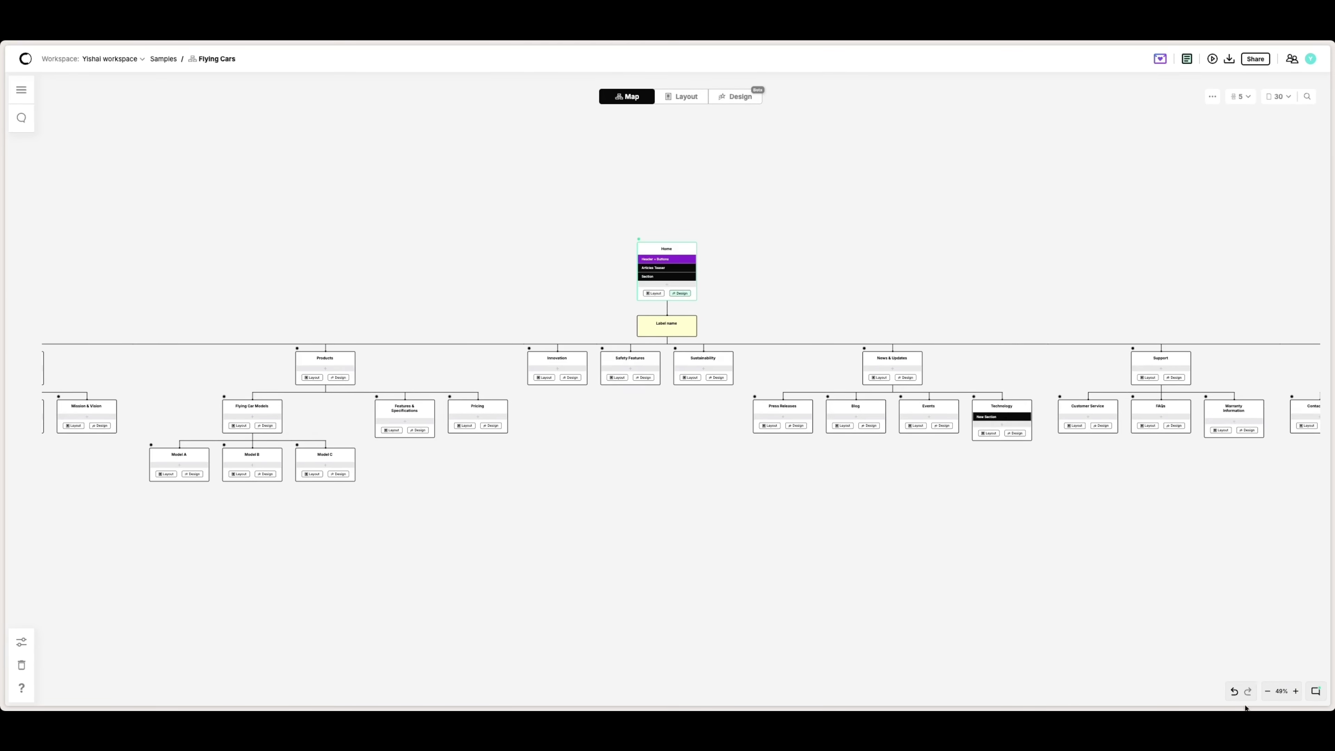
click(1248, 693)
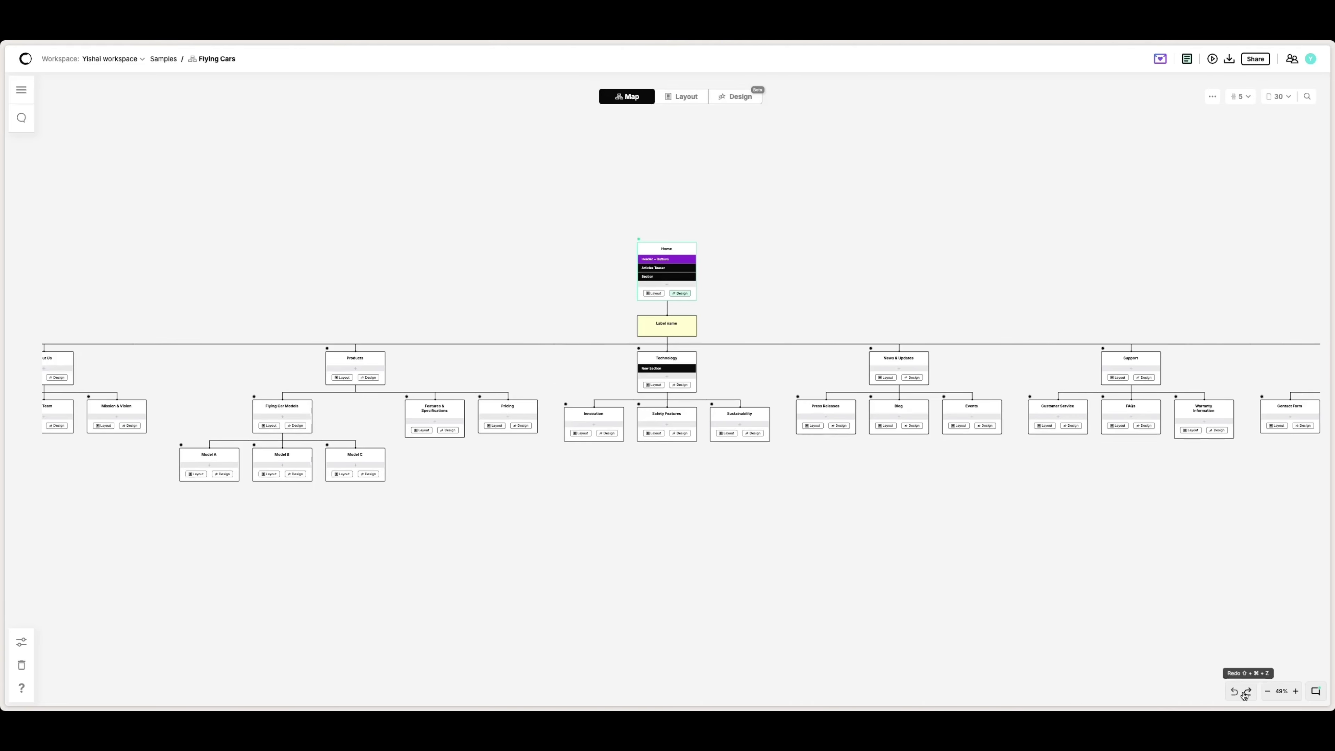
Look through the project's list of labels and pages.
click(1290, 111)
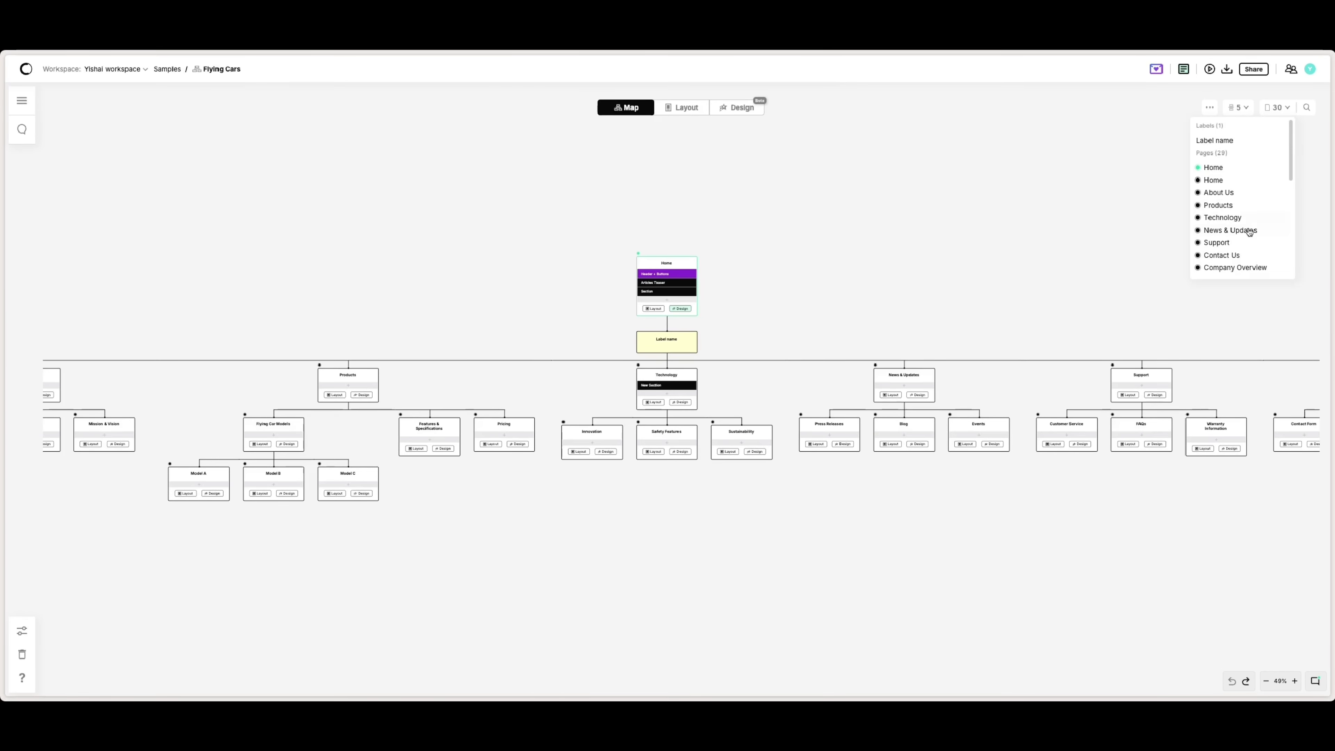
scroll(1261, 263, down, 2)
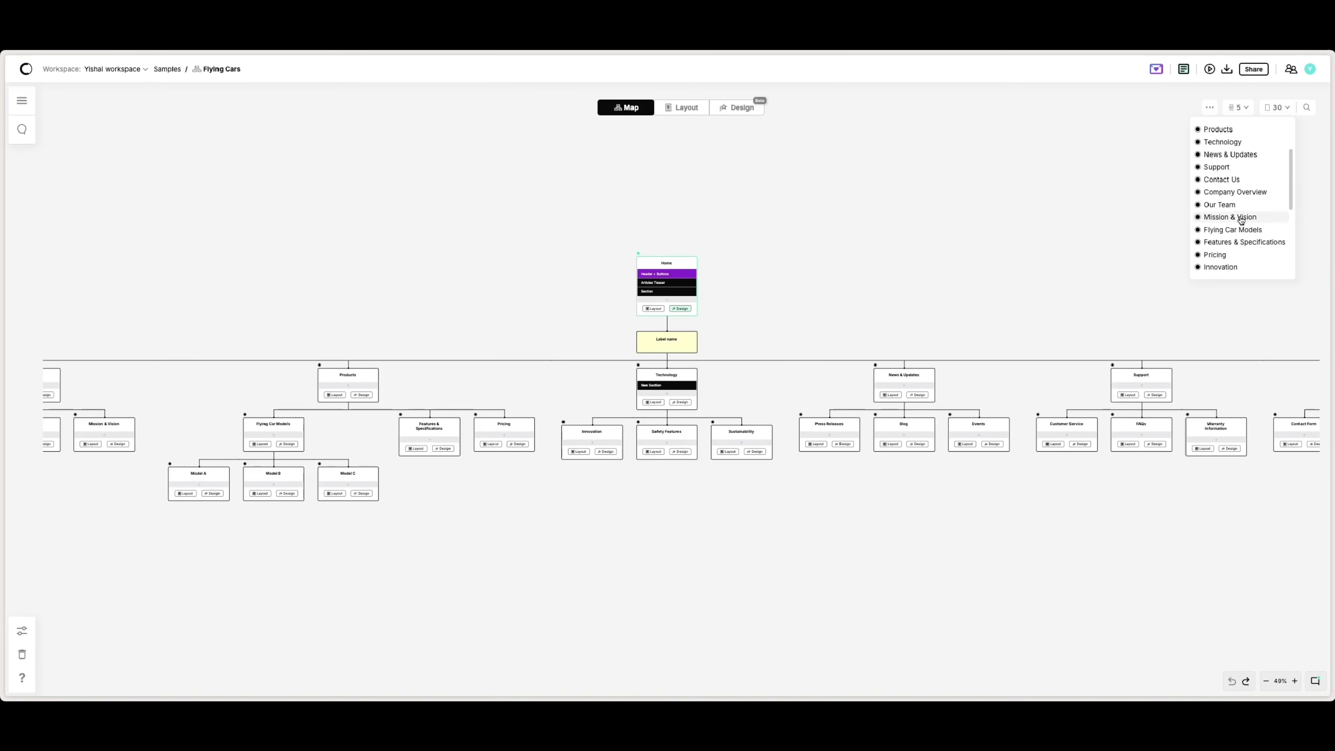
Collapse all levels of the sitemap and open the map search.
click(1241, 108)
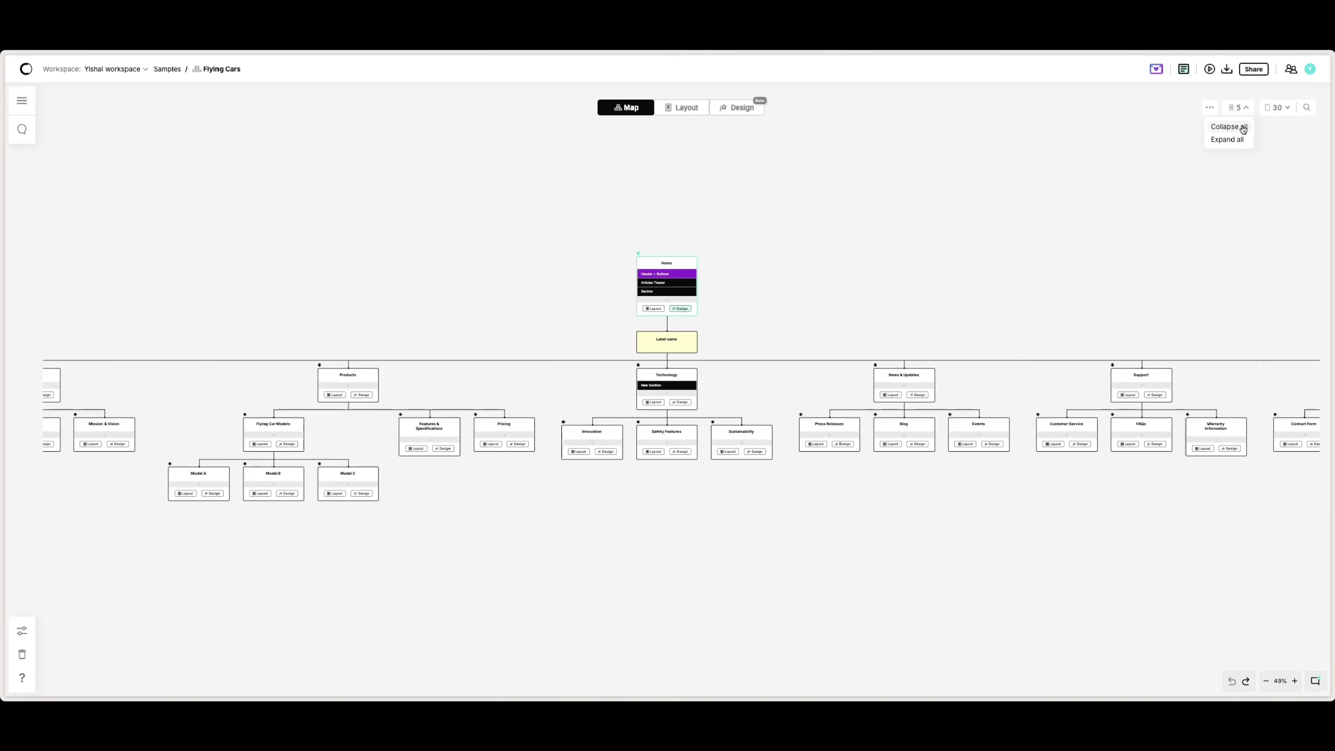
click(1236, 127)
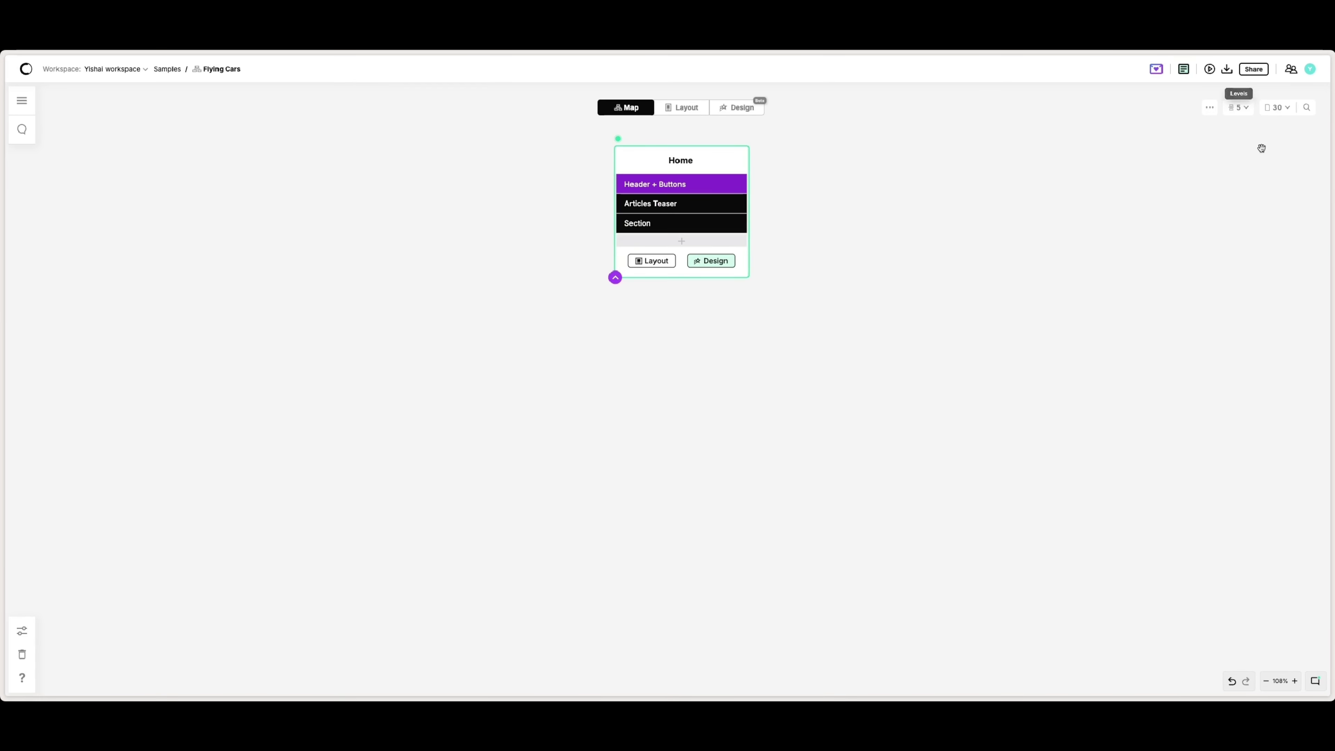
click(1308, 108)
click(1271, 150)
View the account's plan and AI actions information.
click(1311, 70)
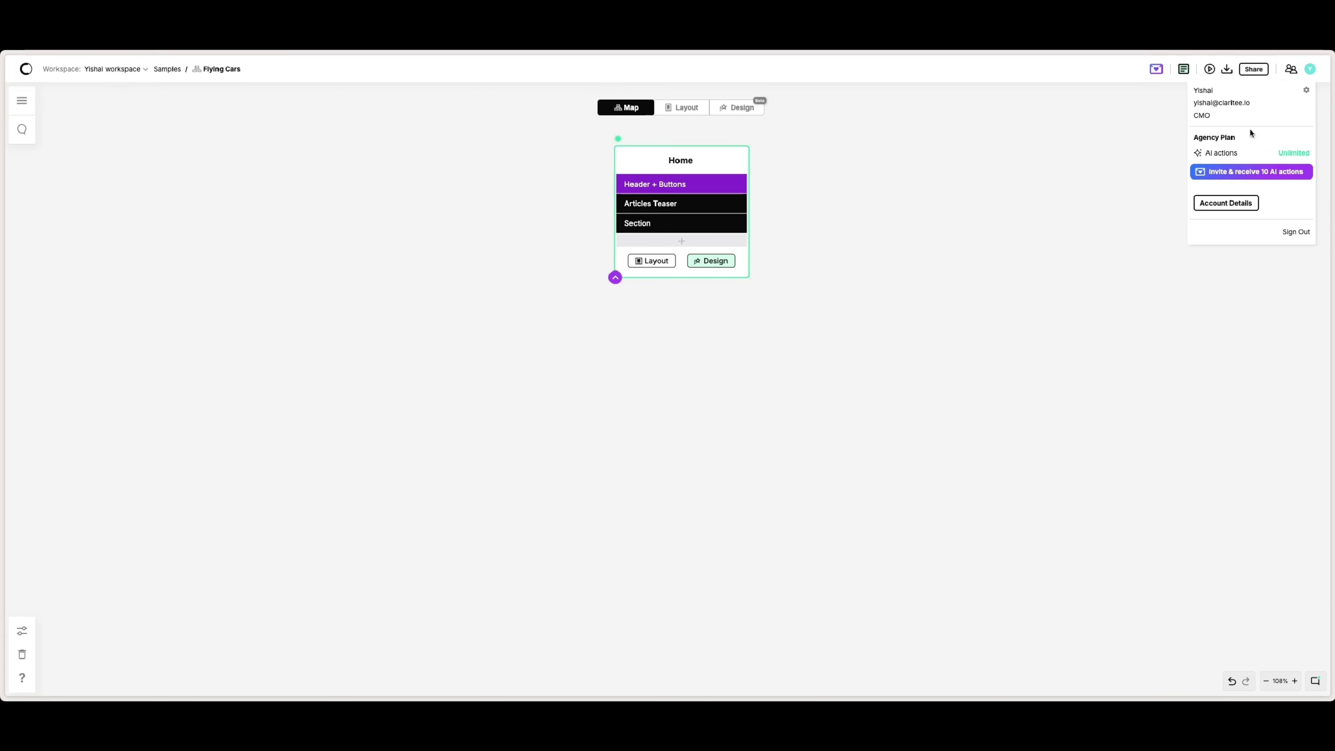
mouse_move(1204, 157)
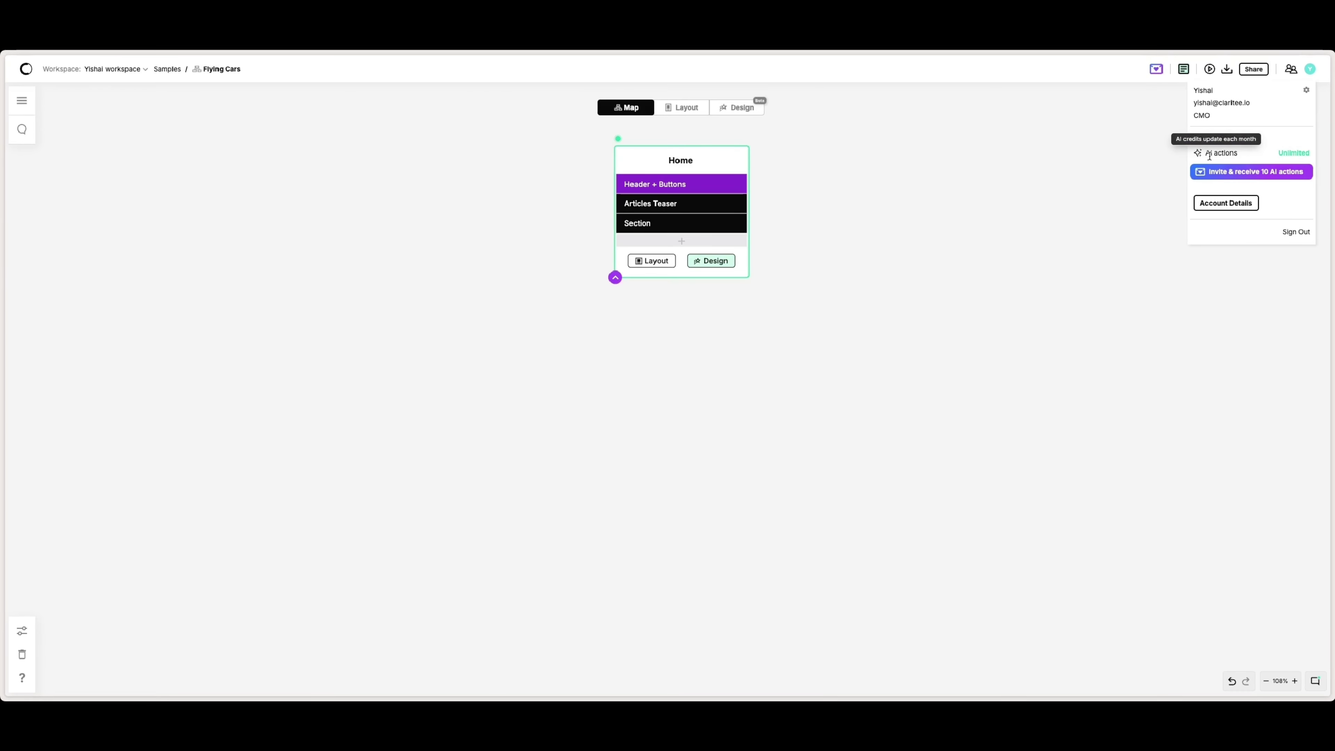
Review the workspace members, including the role choices and room access options of an invited viewer, and close the list.
click(1292, 71)
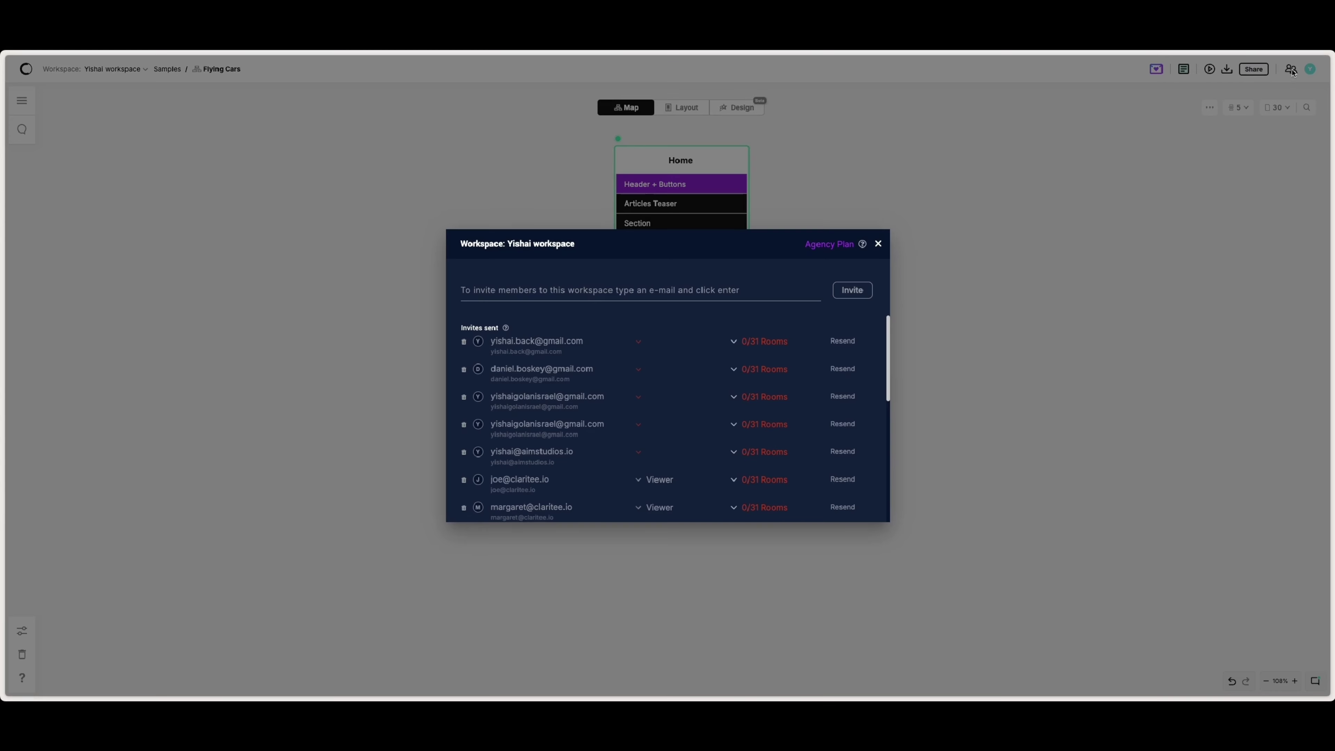
scroll(657, 424, down, 3)
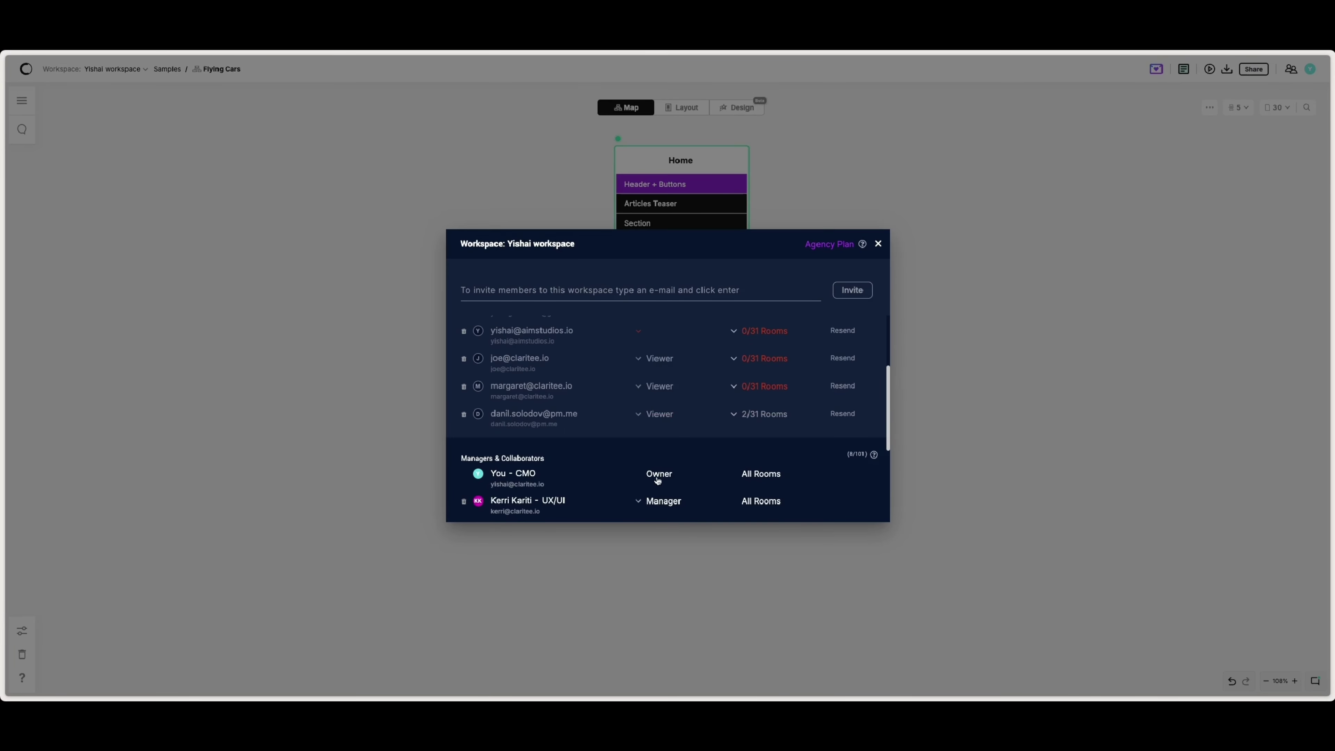
click(658, 387)
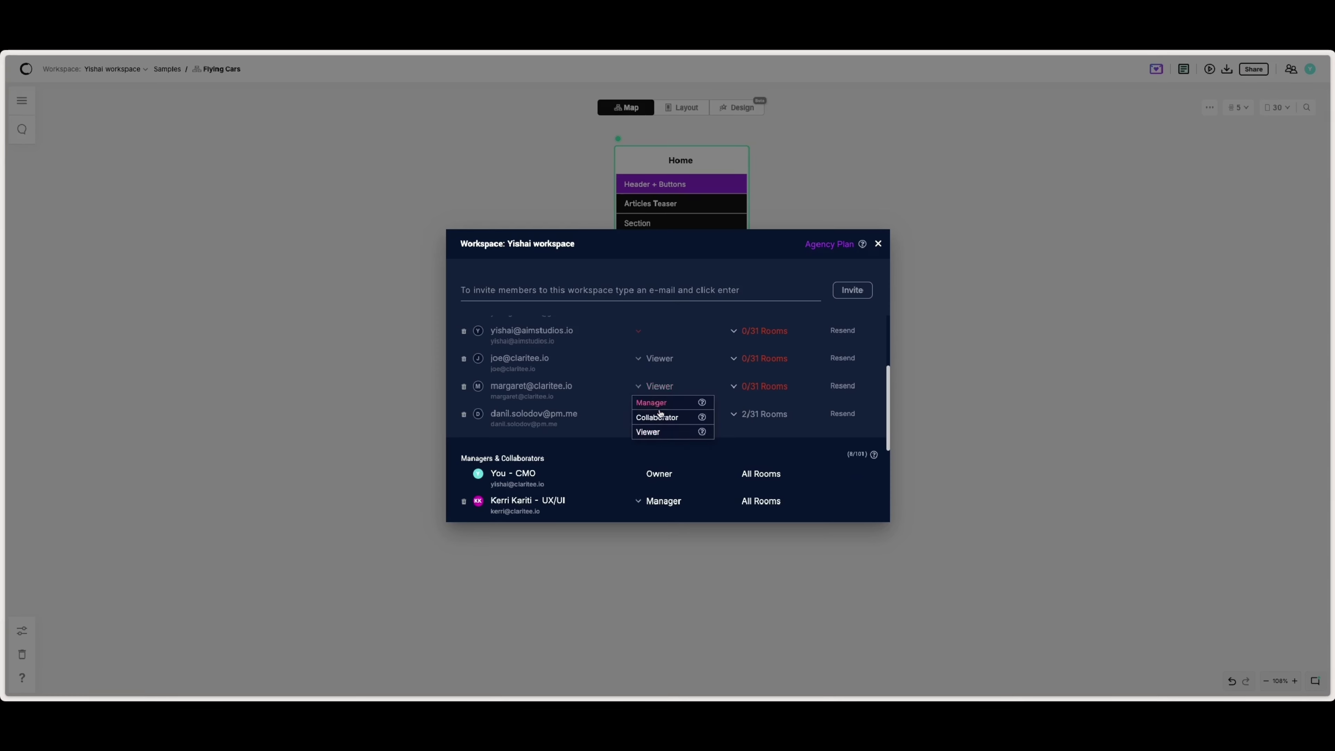
click(740, 389)
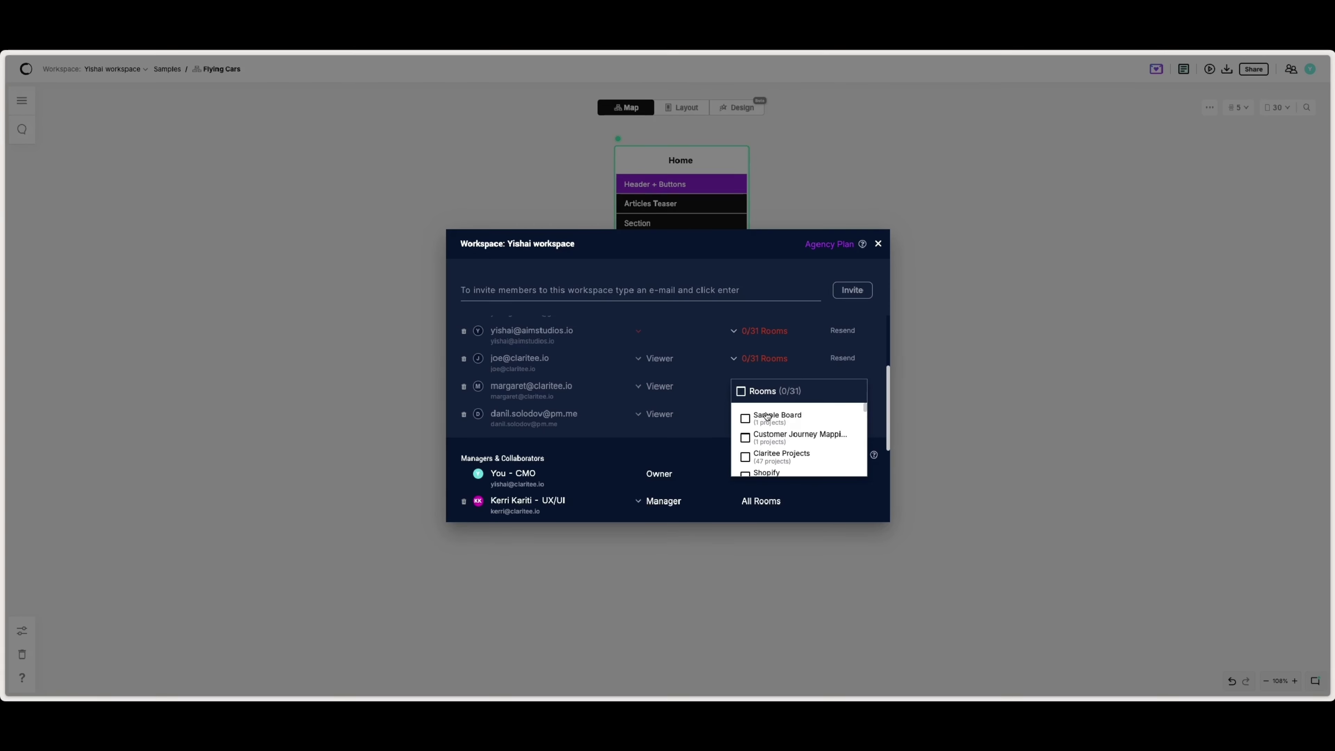
click(879, 244)
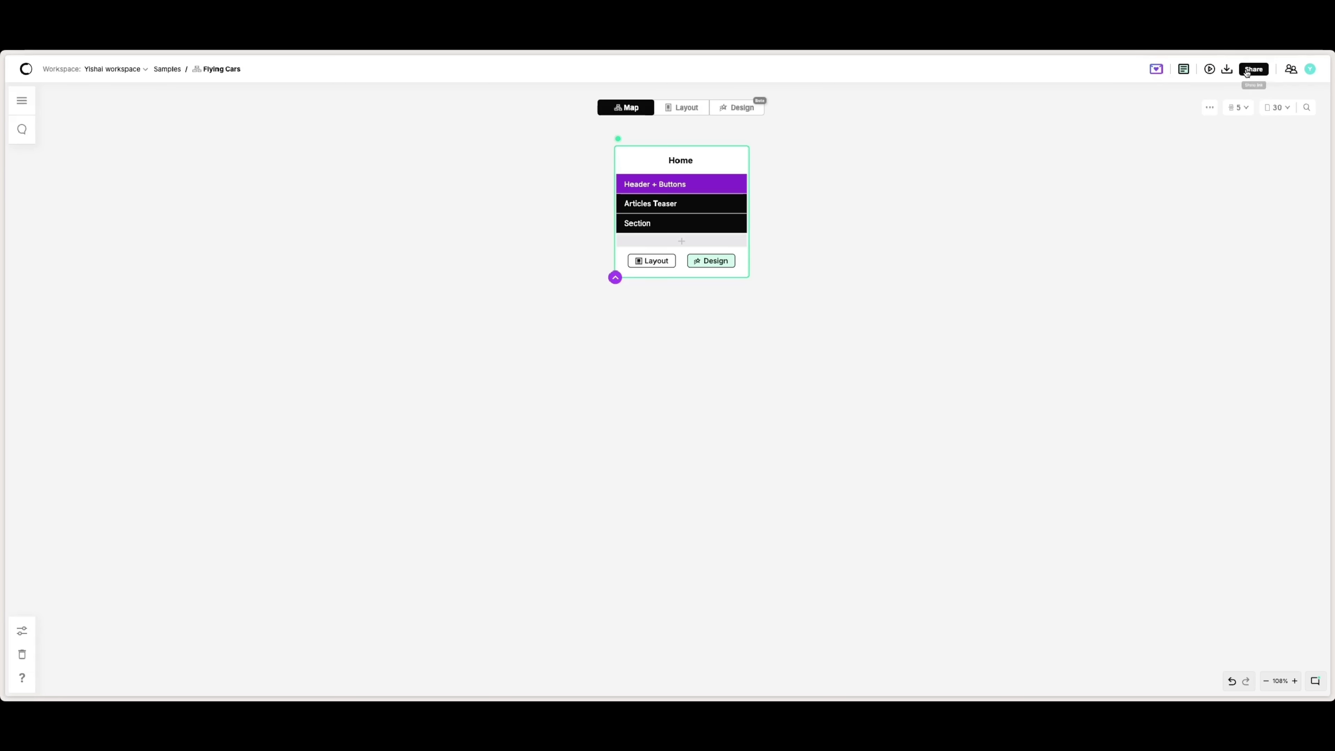
Turn the project's Sharelink off and back on.
click(1254, 69)
click(1208, 93)
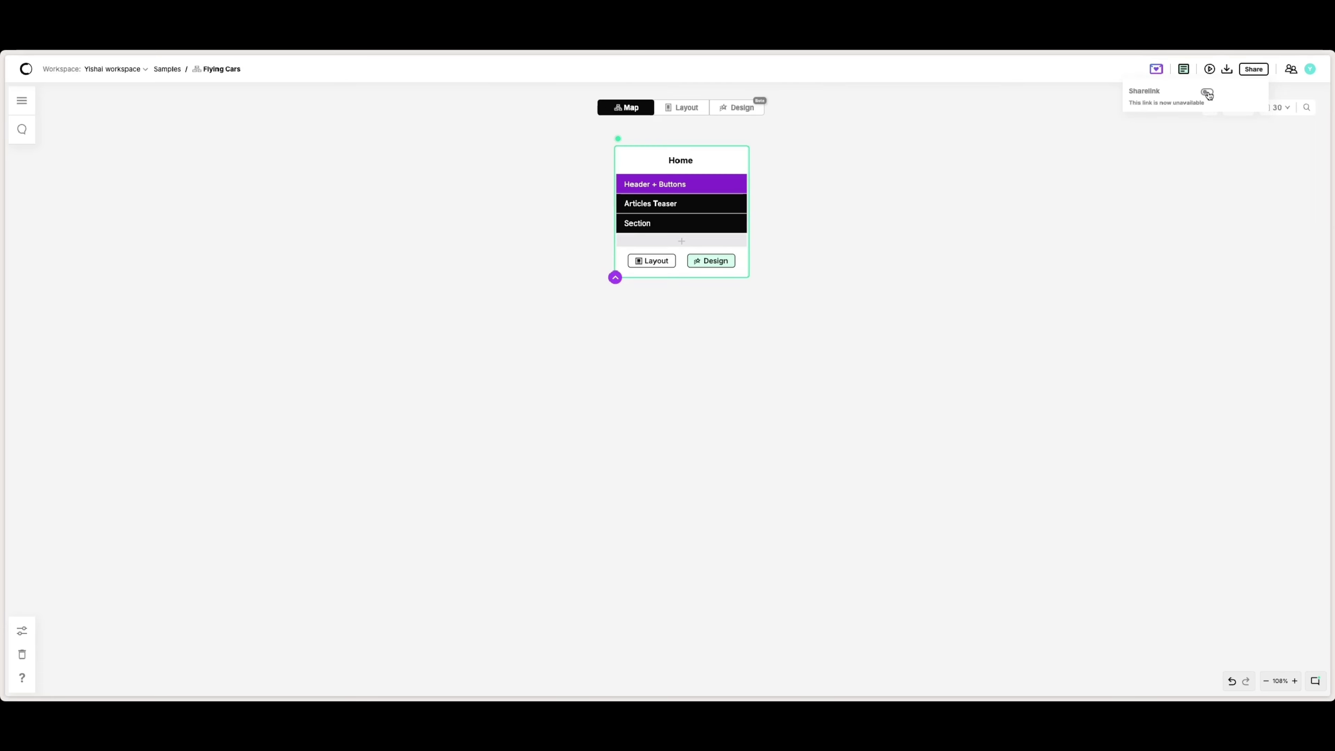
click(1208, 93)
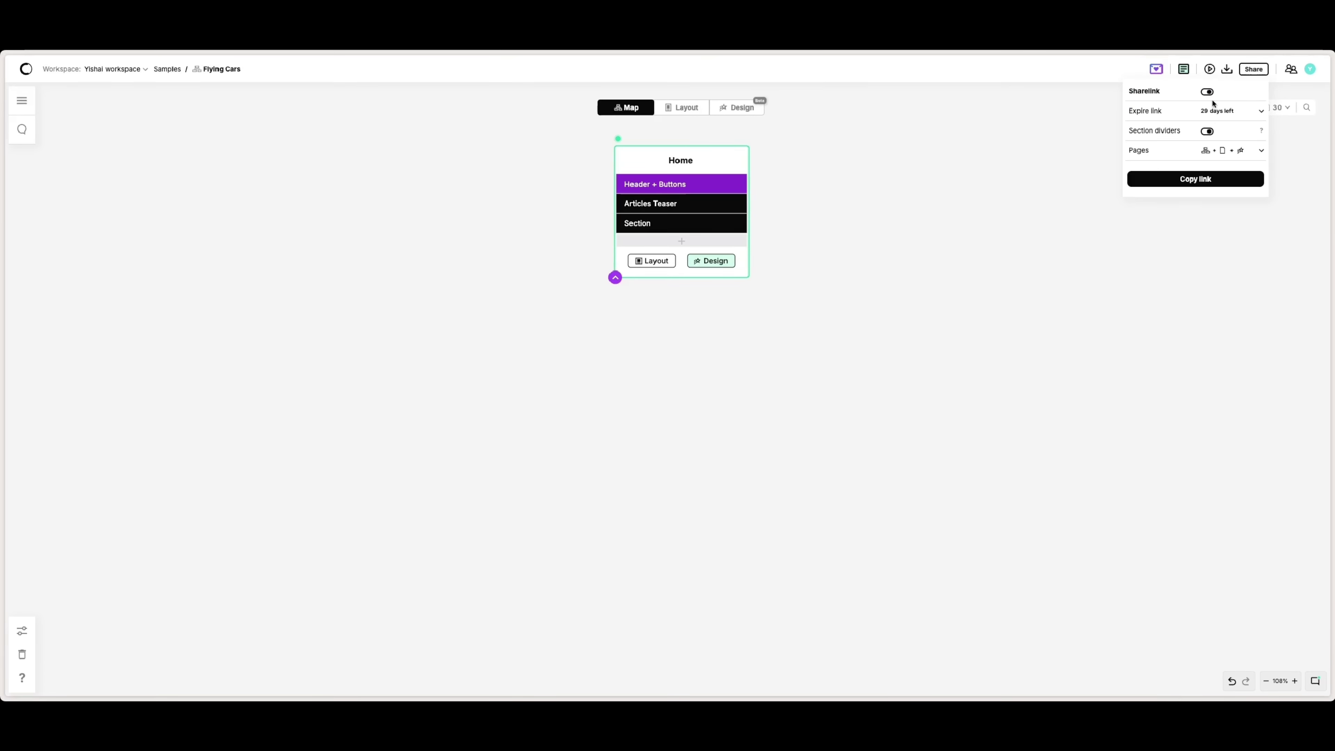
Examine the share link's section dividers option and the list of pages it includes.
click(1208, 132)
click(1229, 149)
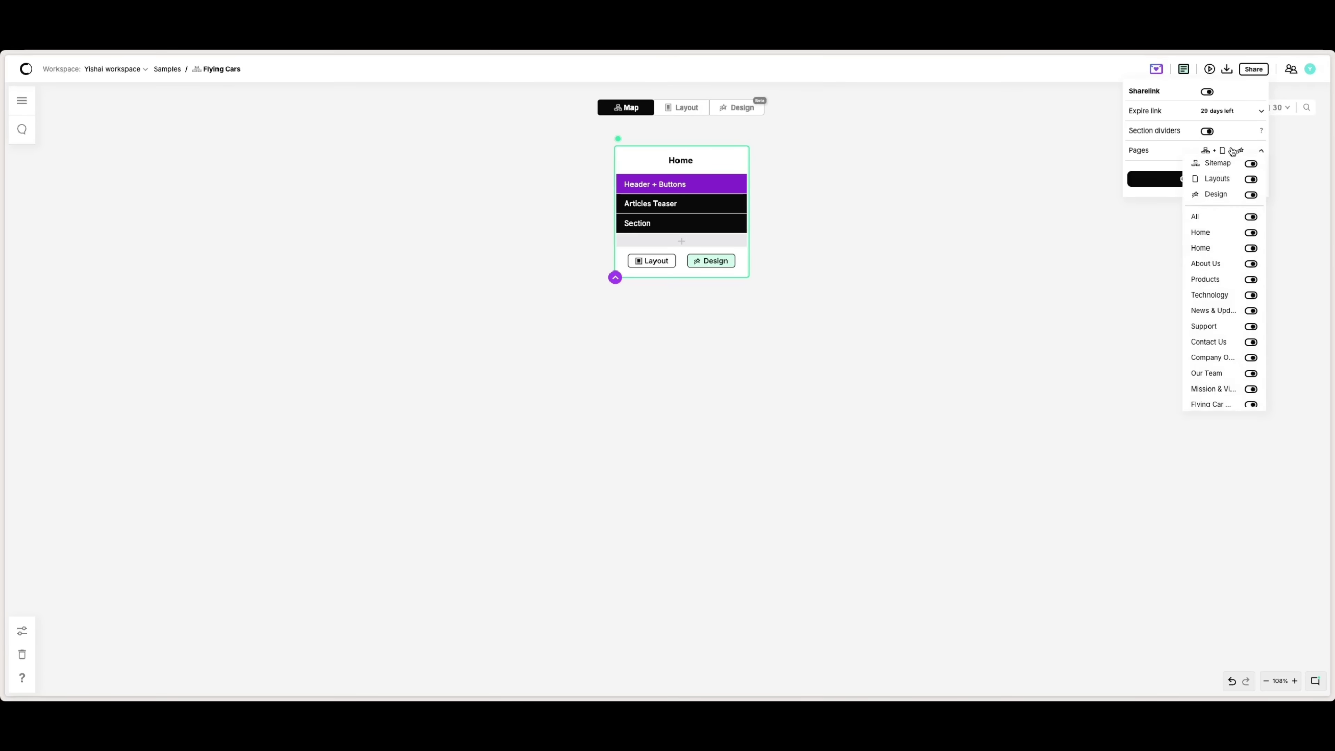
scroll(1239, 269, down, 5)
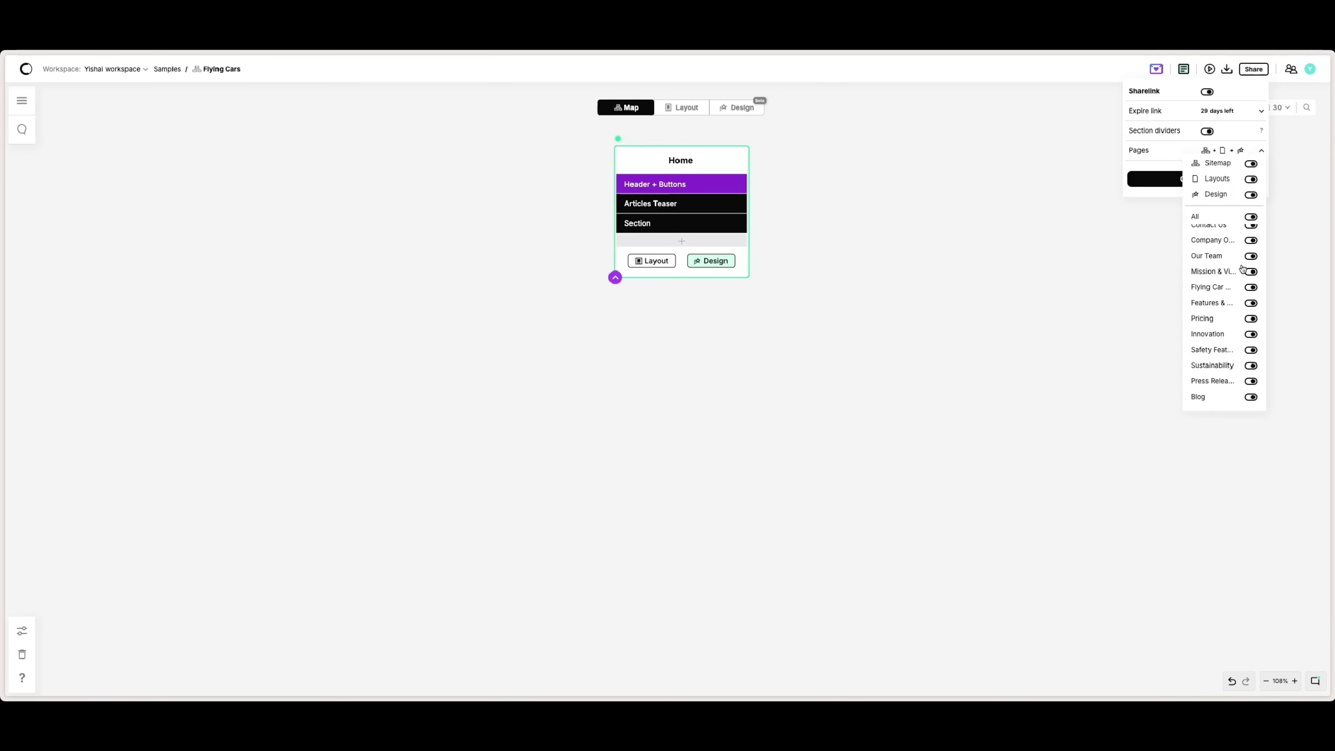
click(1176, 153)
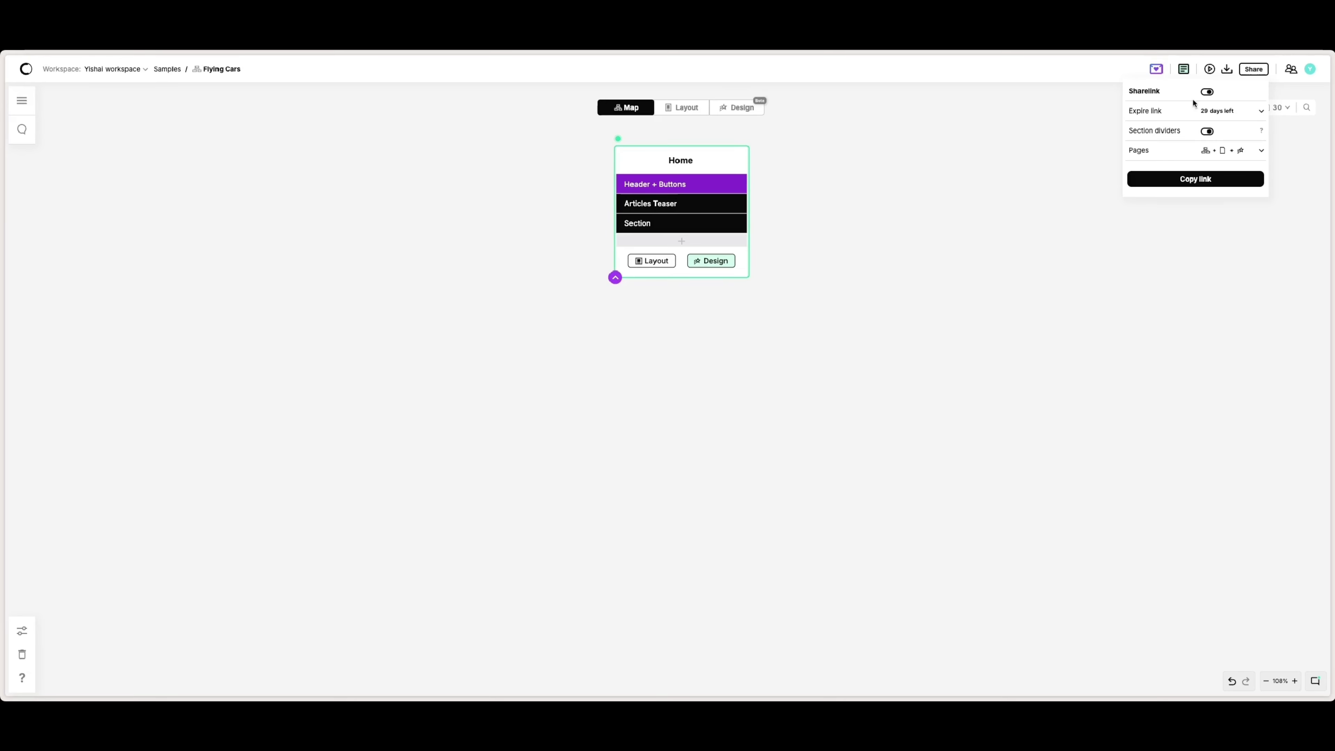
Check the project's download options, and open and close the project notes.
click(1228, 70)
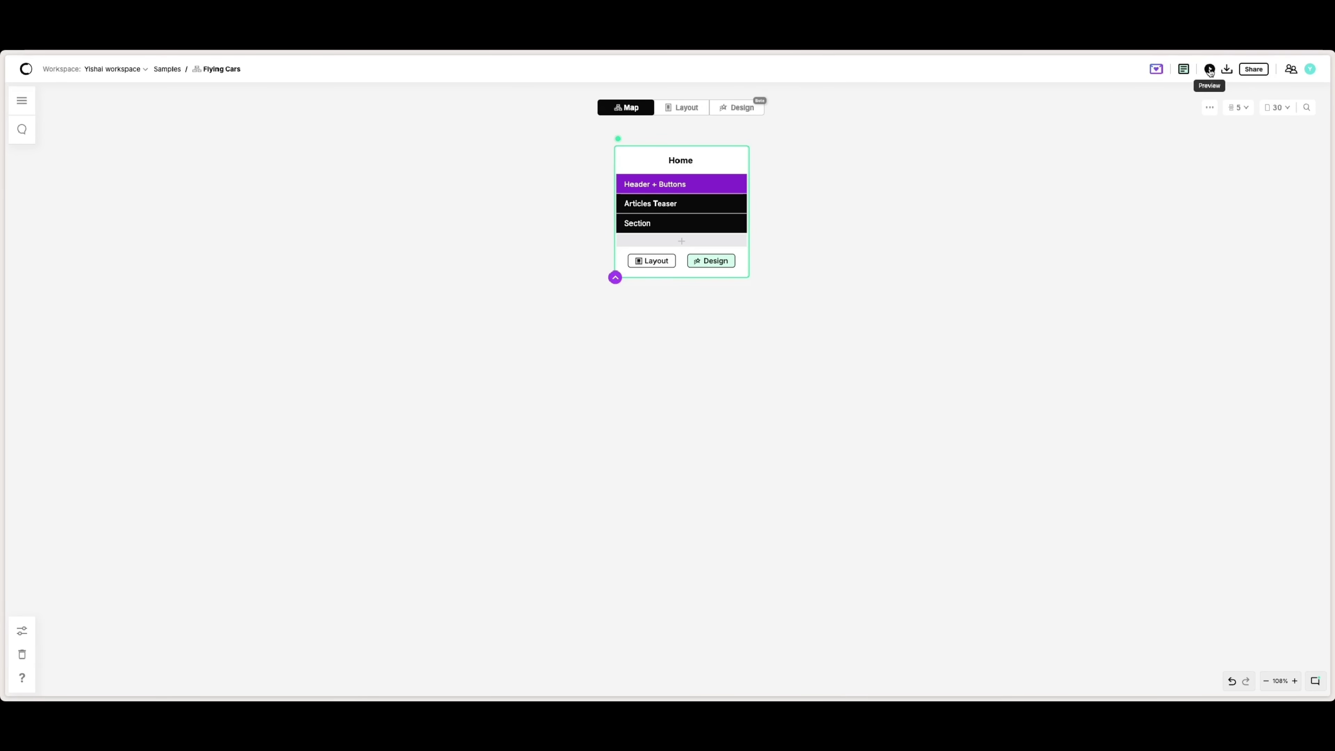
click(1184, 69)
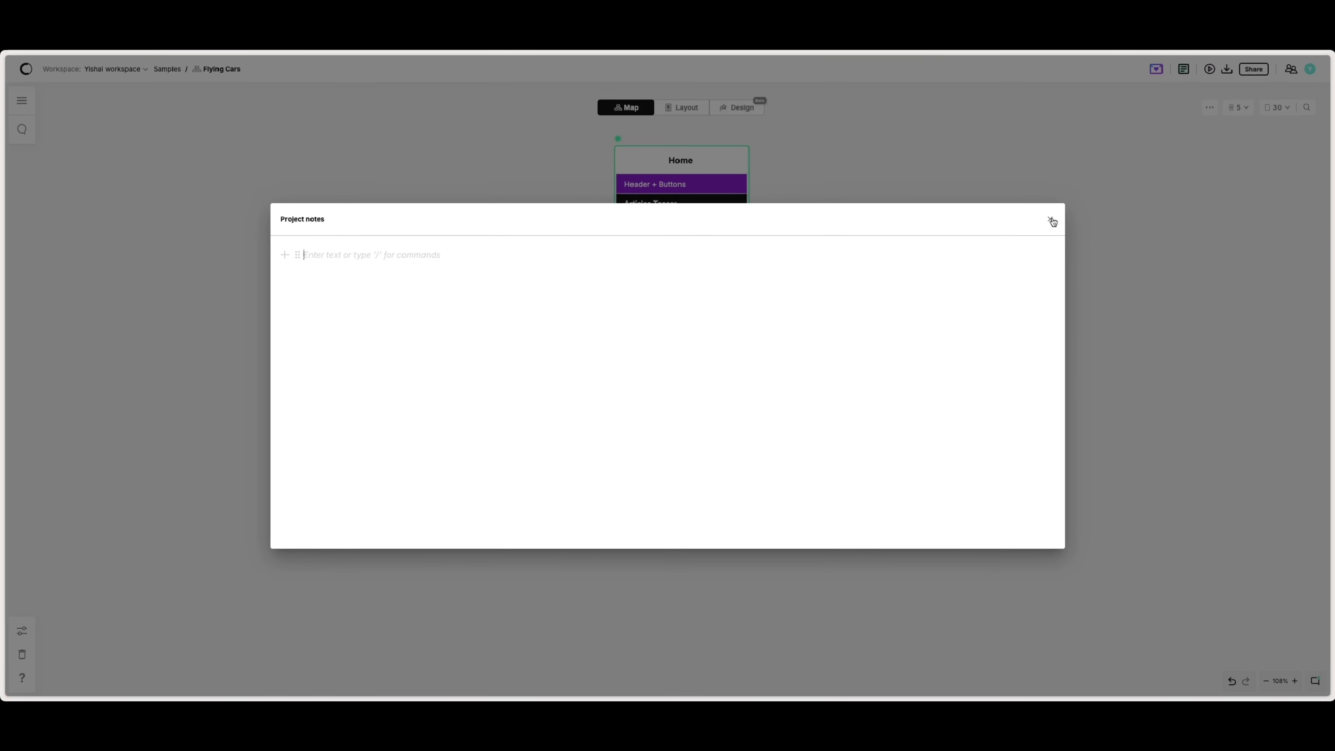
click(1053, 222)
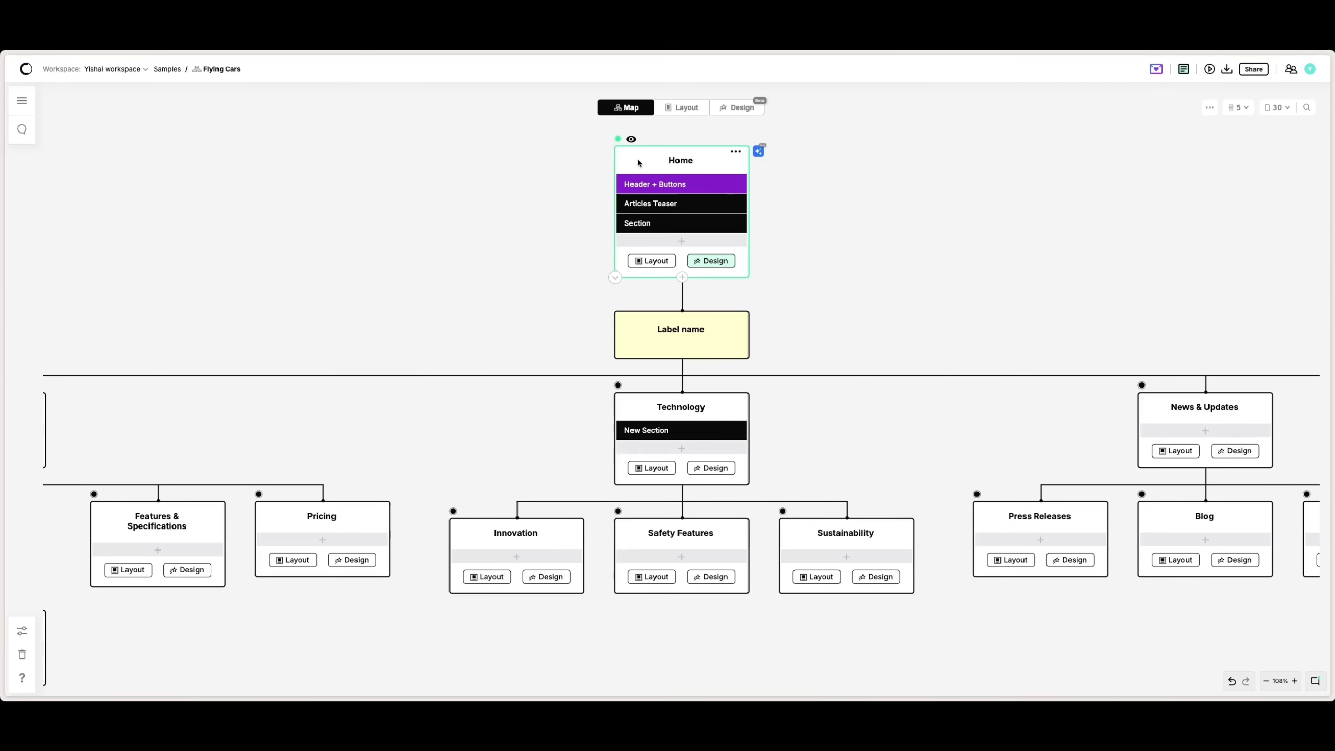
Check the status options of the Home page and of its Header + Buttons section.
click(618, 140)
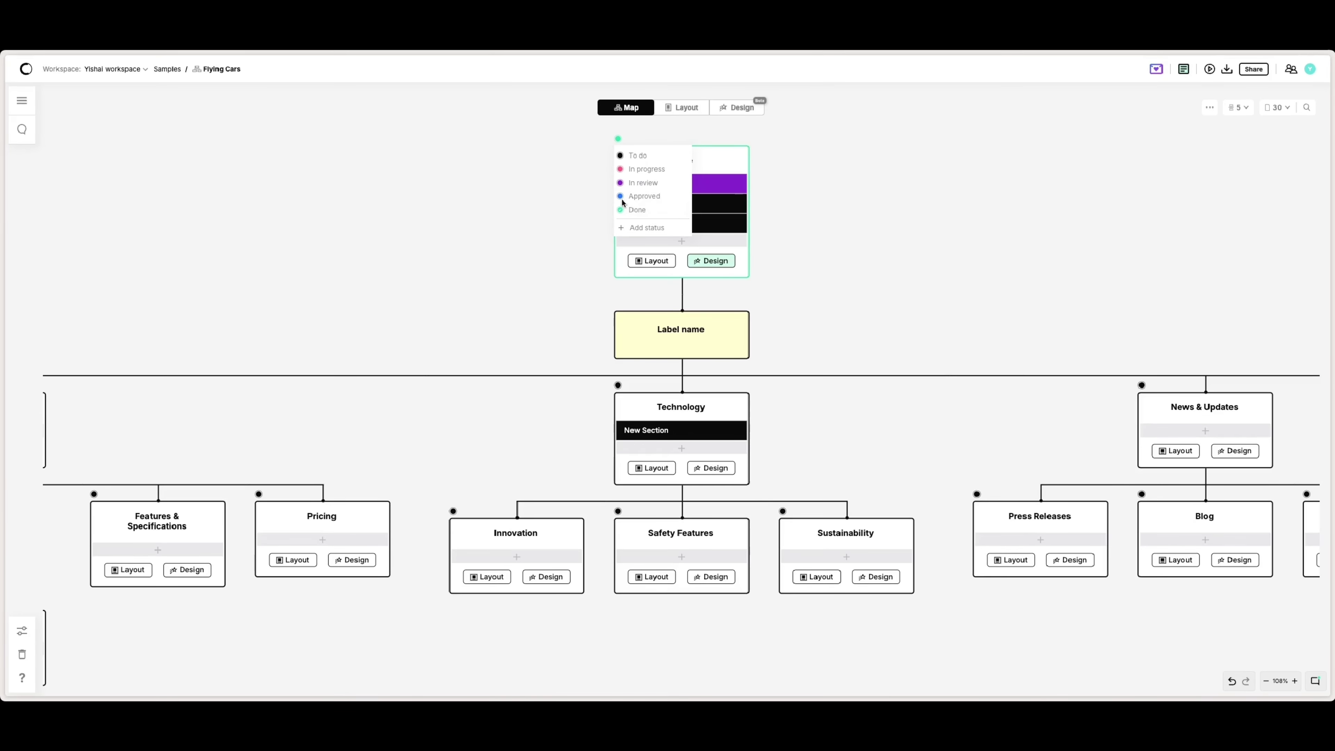
click(783, 206)
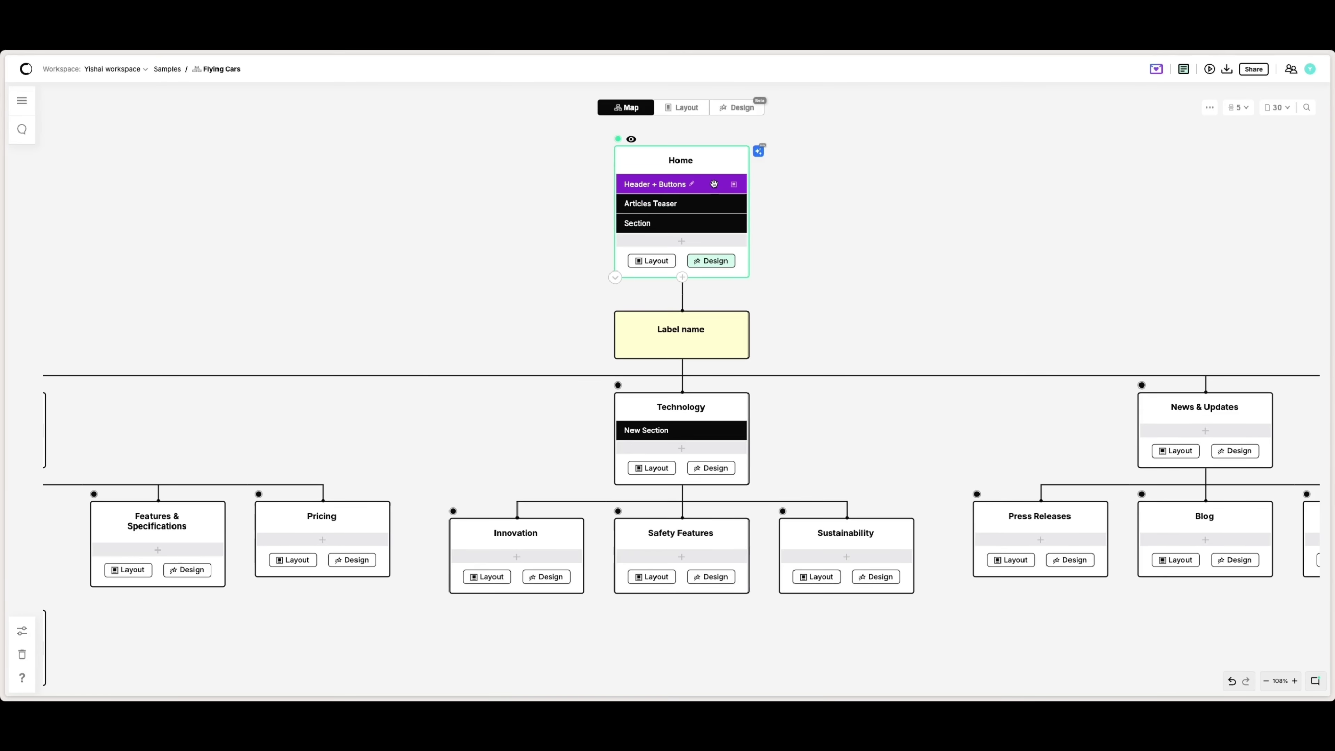
click(714, 184)
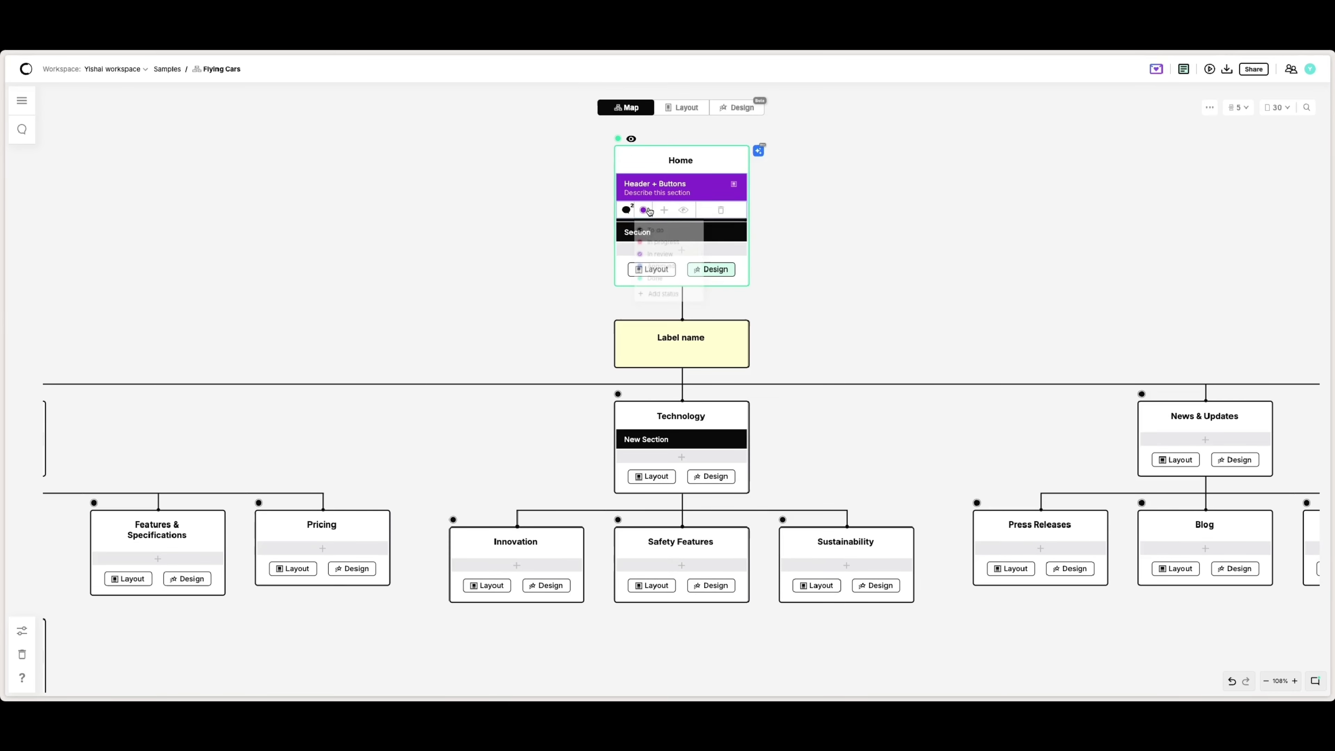
click(643, 210)
click(654, 232)
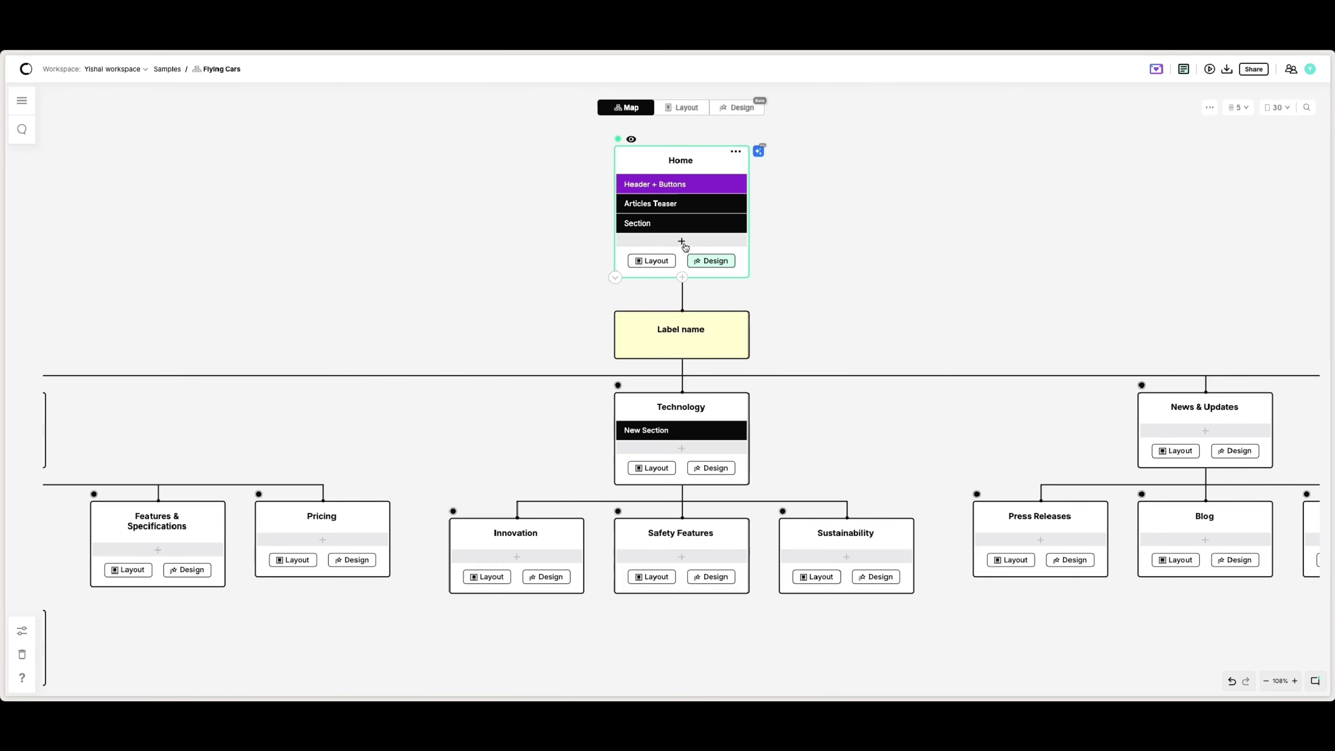
Examine the AI prompt for generating sections on the Home page and close it.
click(759, 151)
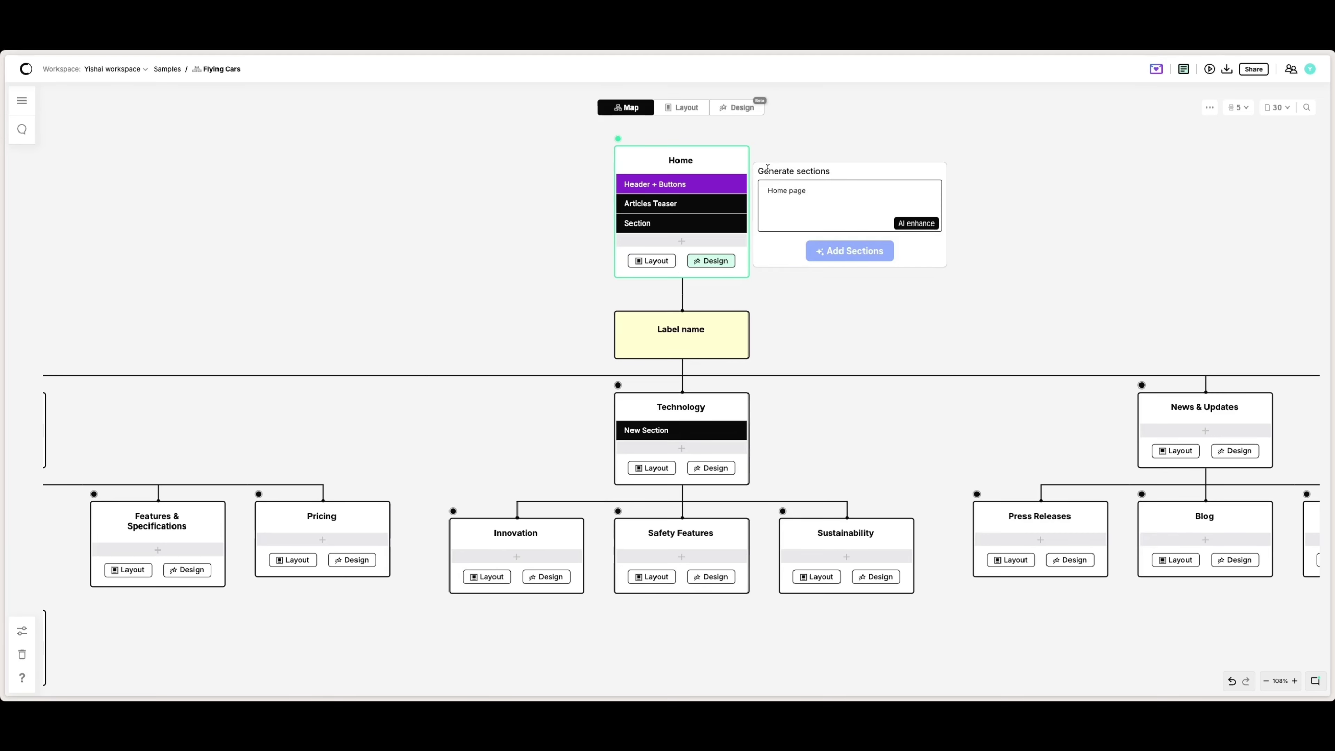
triple_click(779, 187)
click(766, 148)
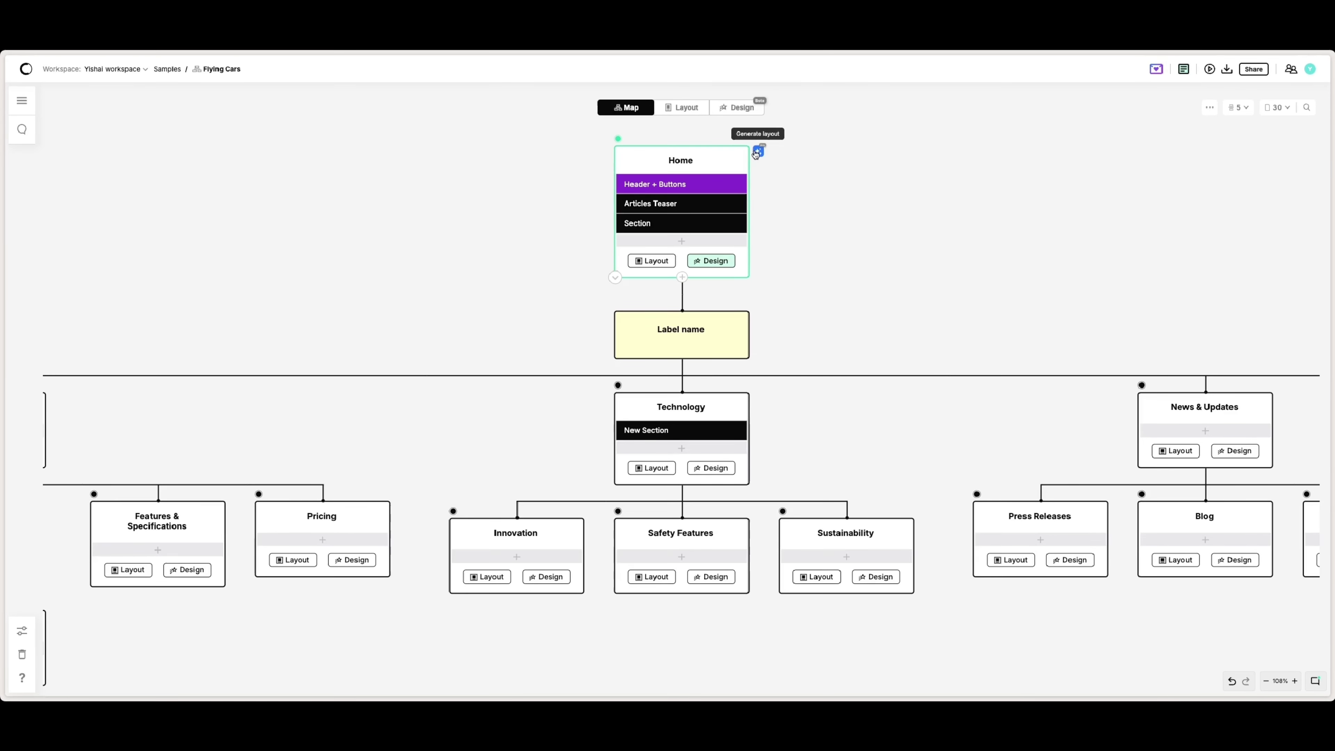
Check the Home page's options menu, and open and close the page preview.
mouse_move(758, 399)
click(736, 153)
click(736, 154)
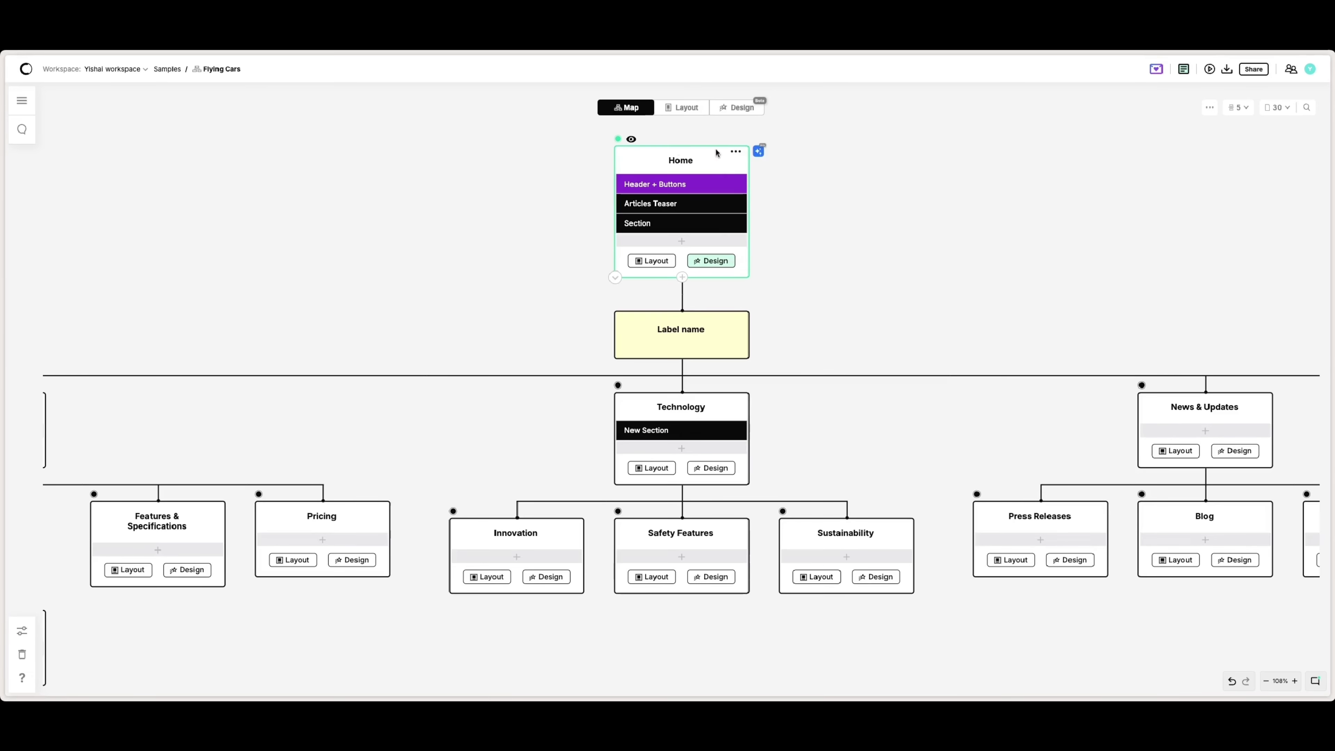
click(631, 141)
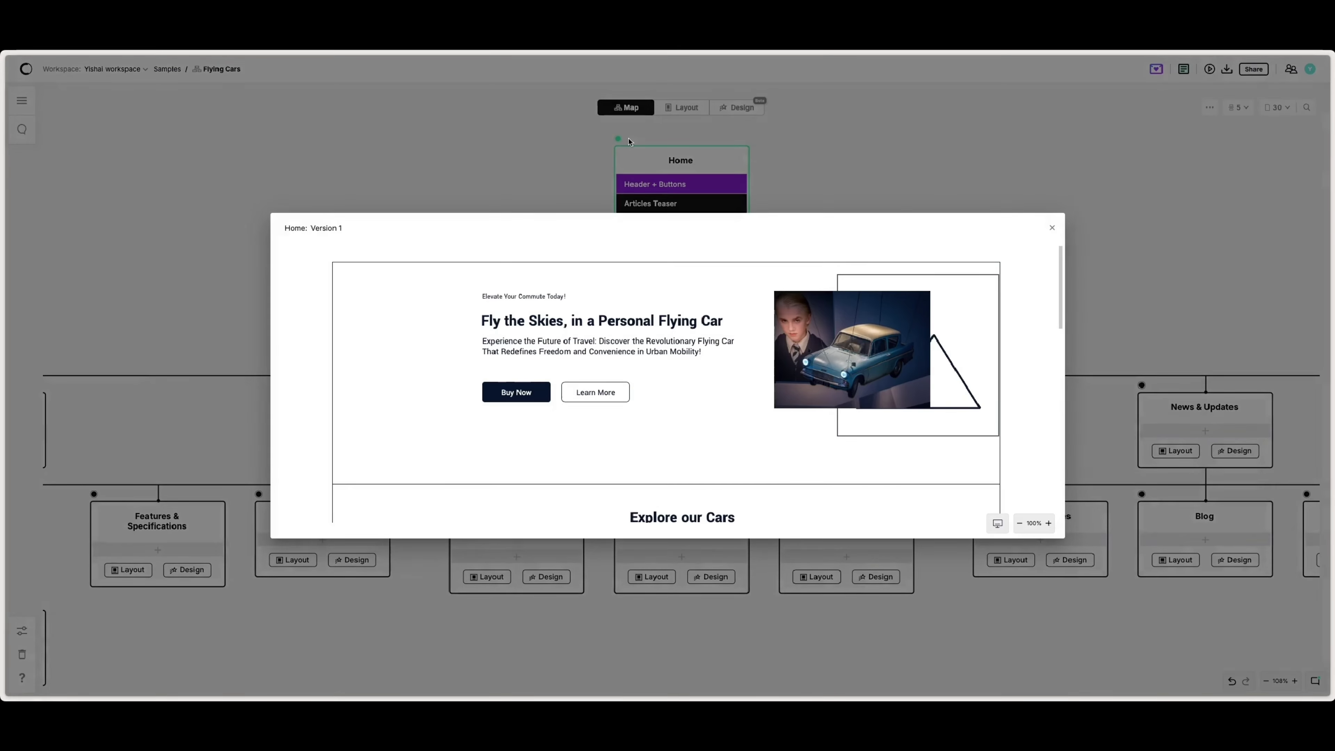
click(644, 160)
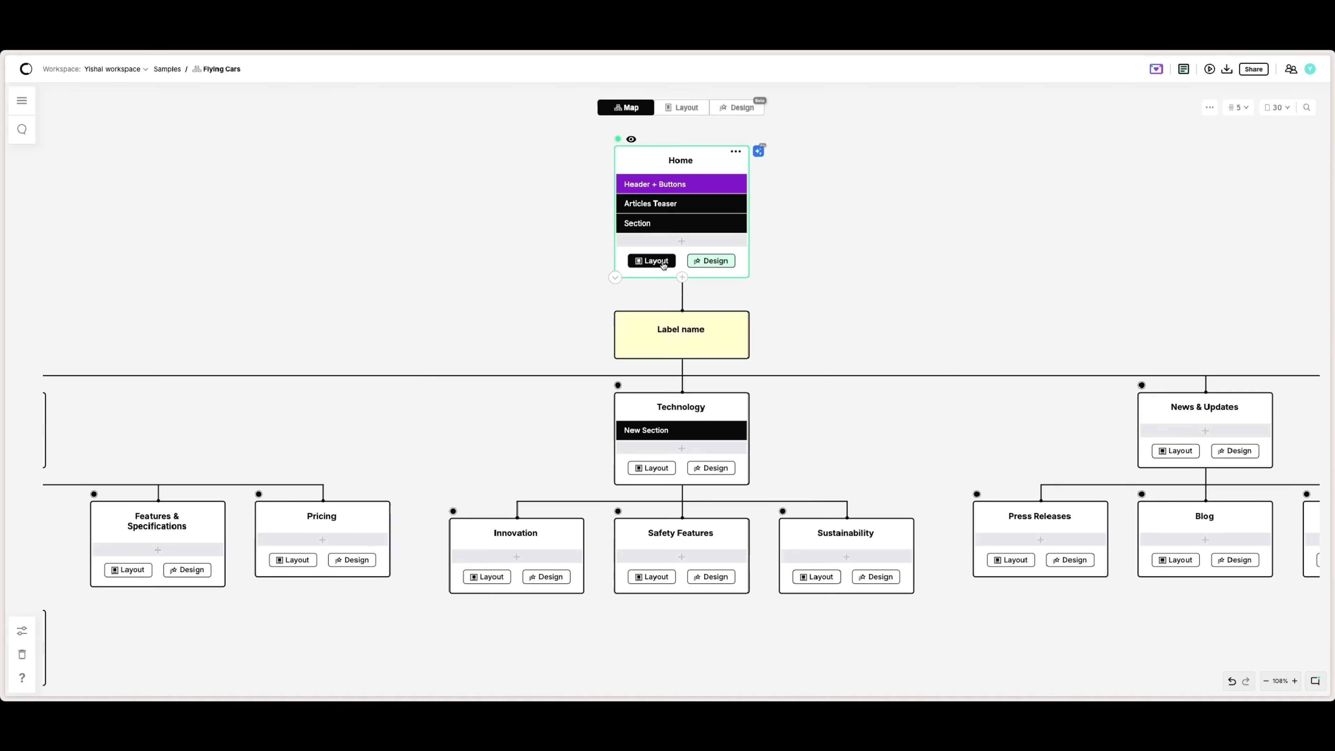
Add a new section to the Home page and check the kinds of items that can be inserted below it.
click(679, 240)
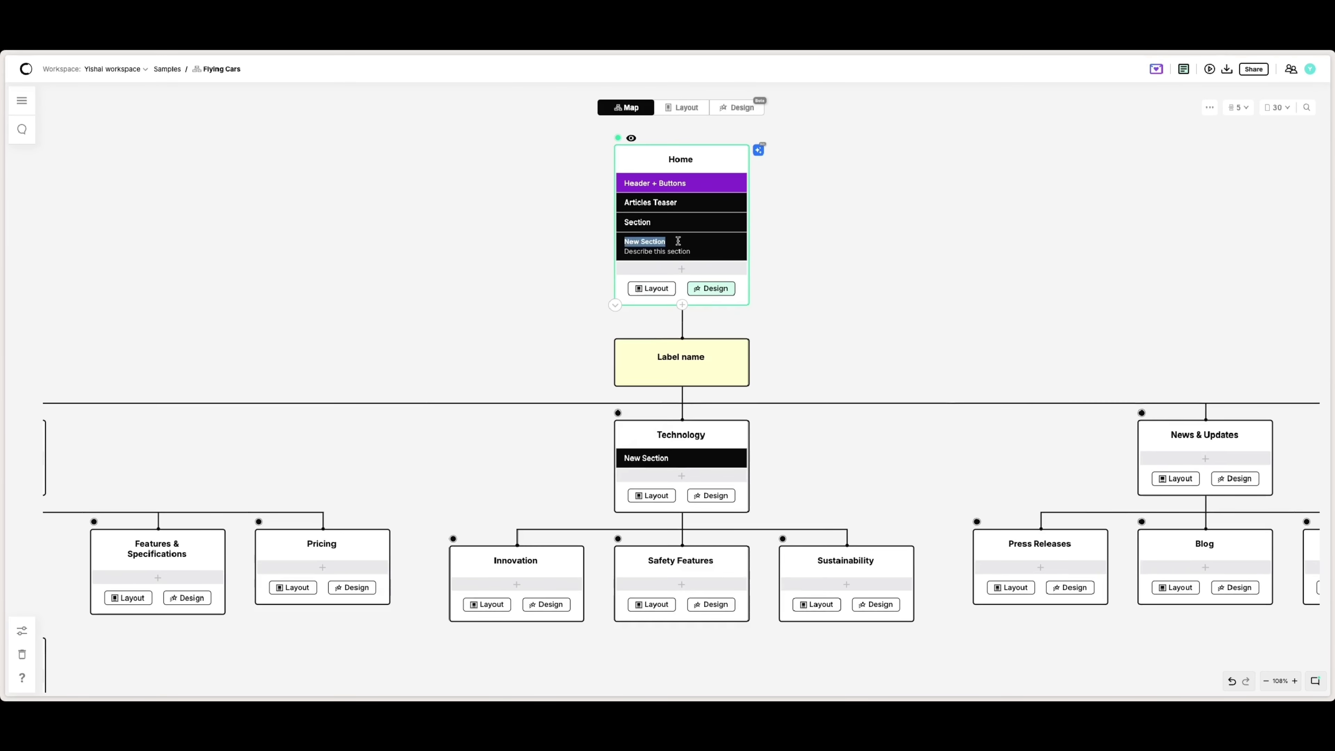
scroll(678, 283, up, 2)
click(672, 279)
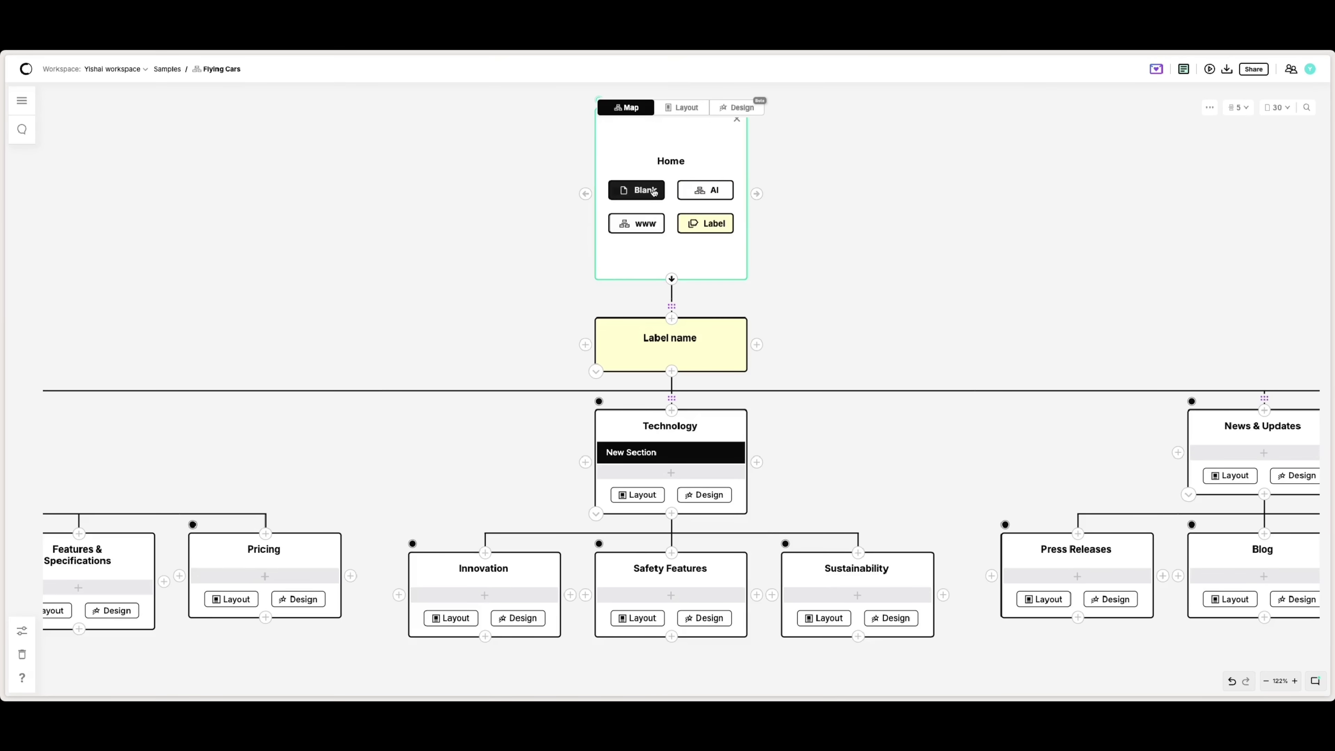
click(705, 225)
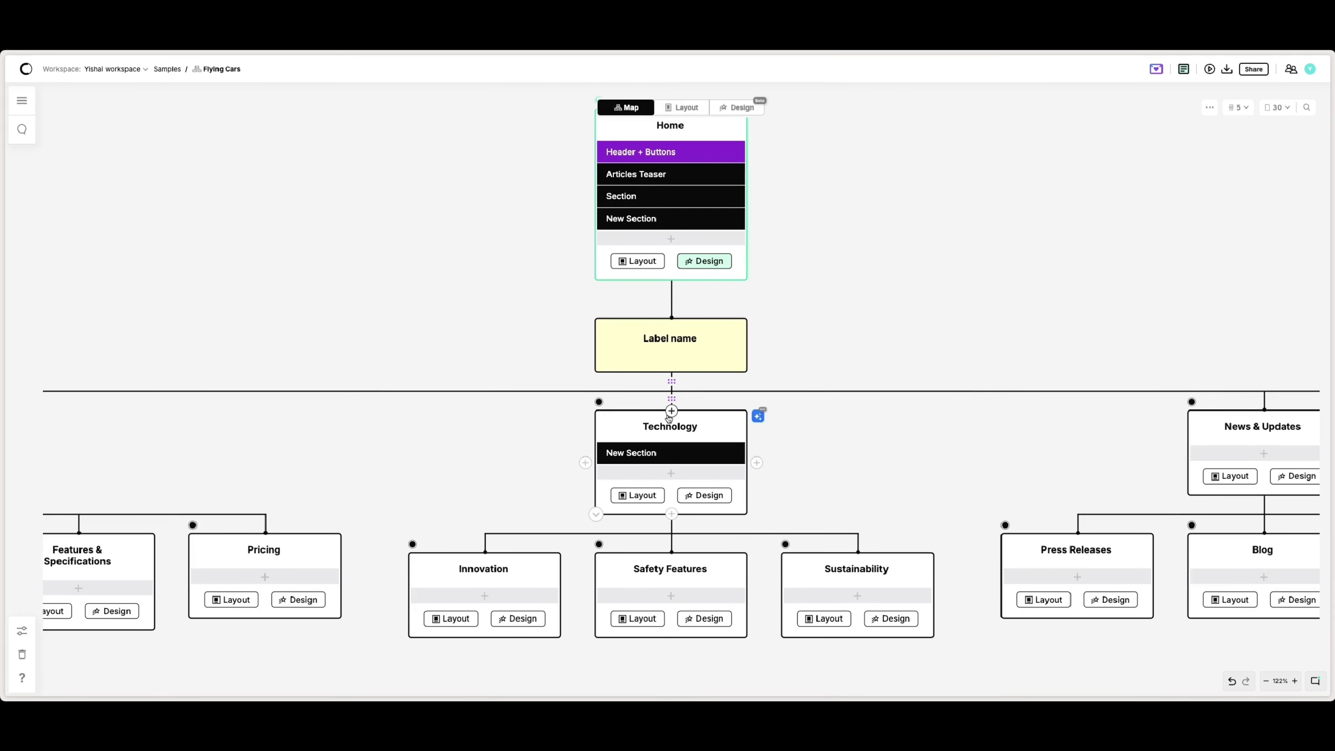
mouse_move(708, 432)
mouse_down()
mouse_move(897, 441)
mouse_move(1171, 427)
mouse_move(859, 441)
mouse_move(708, 555)
mouse_move(694, 432)
mouse_up()
Switch to the layout view of the Home page.
click(681, 108)
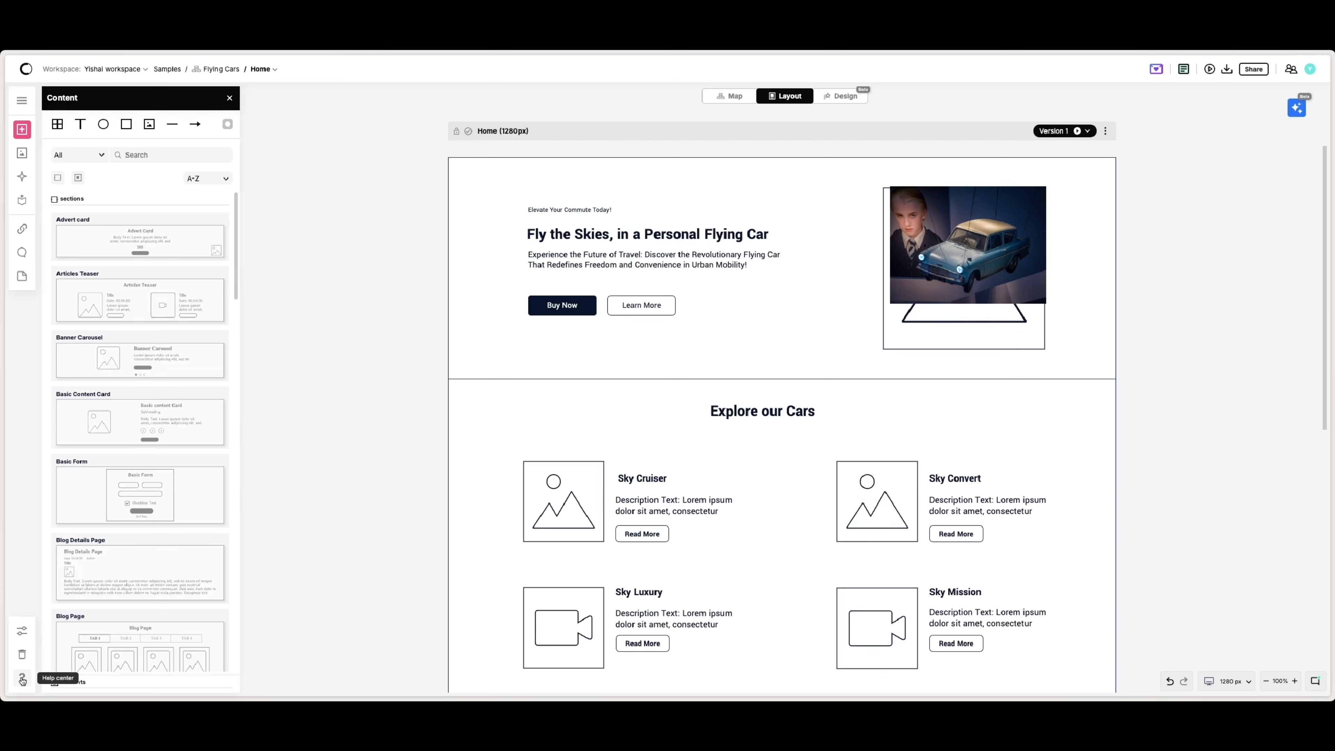
click(1319, 683)
click(1303, 670)
Move the flying car image slightly down within the header section.
mouse_move(776, 274)
mouse_down()
mouse_move(766, 262)
mouse_move(787, 272)
mouse_move(742, 265)
mouse_move(762, 253)
mouse_up()
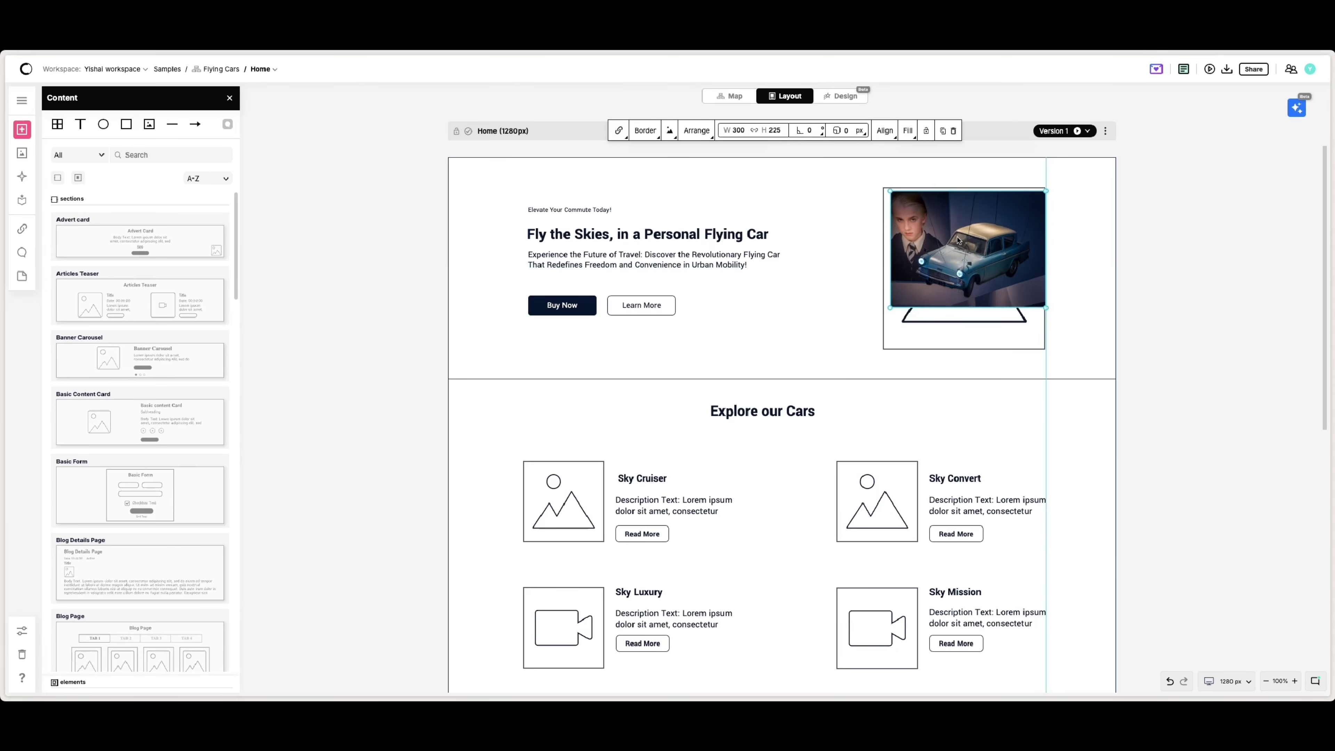
drag(944, 240, 949, 248)
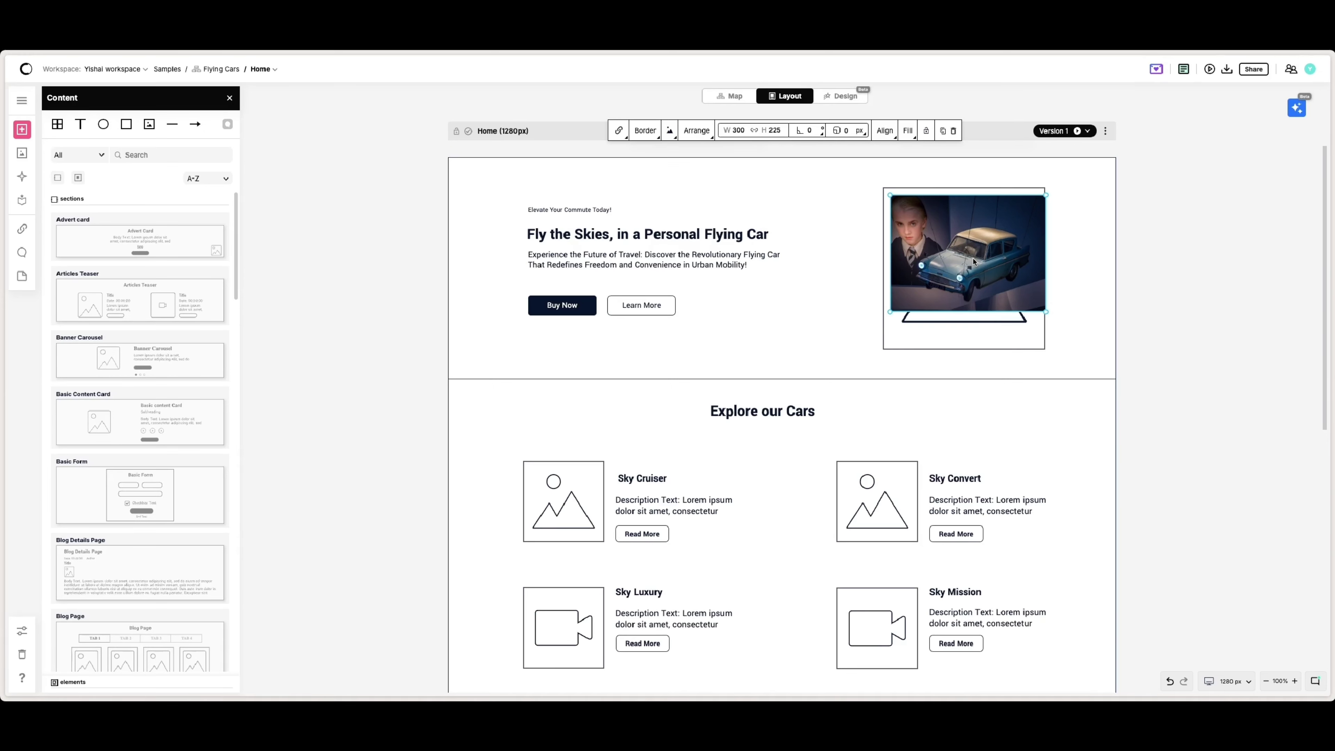
click(721, 240)
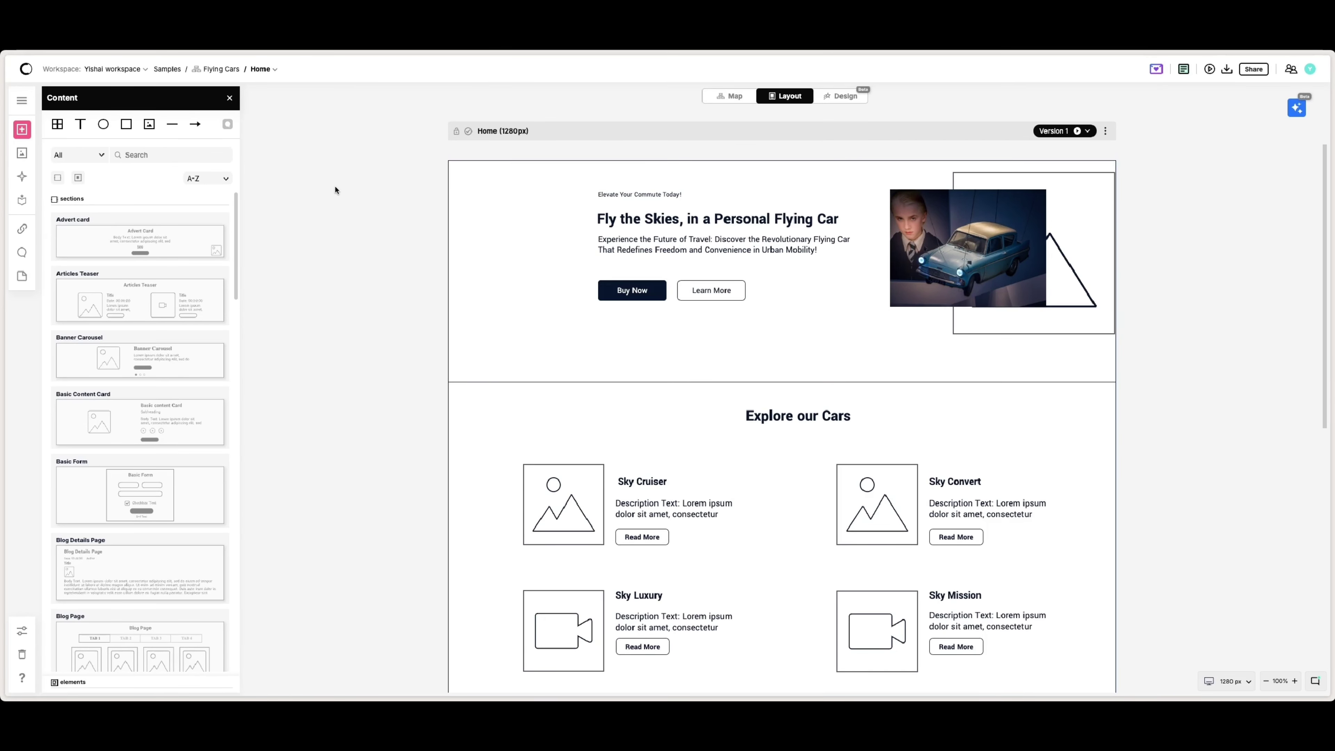
Examine the page's conversations and its two comment pins, and hide the comments again.
click(22, 254)
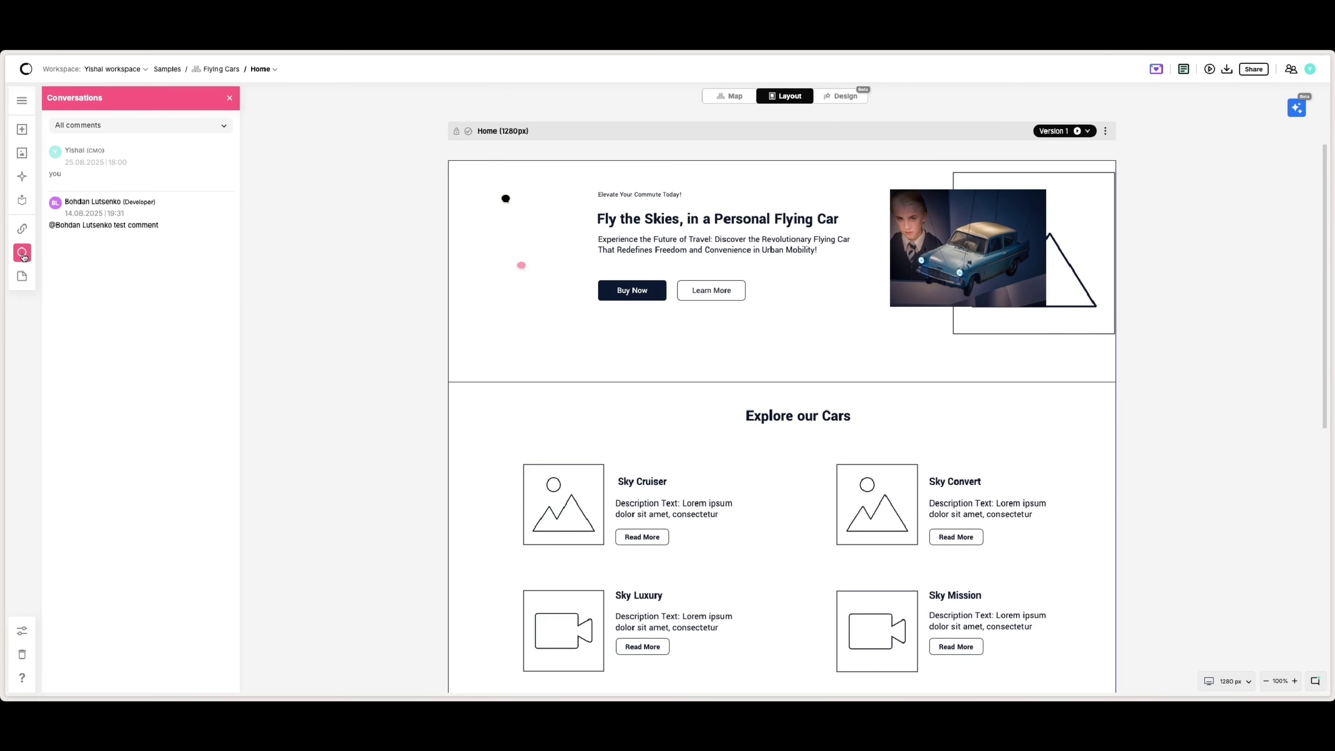
click(232, 98)
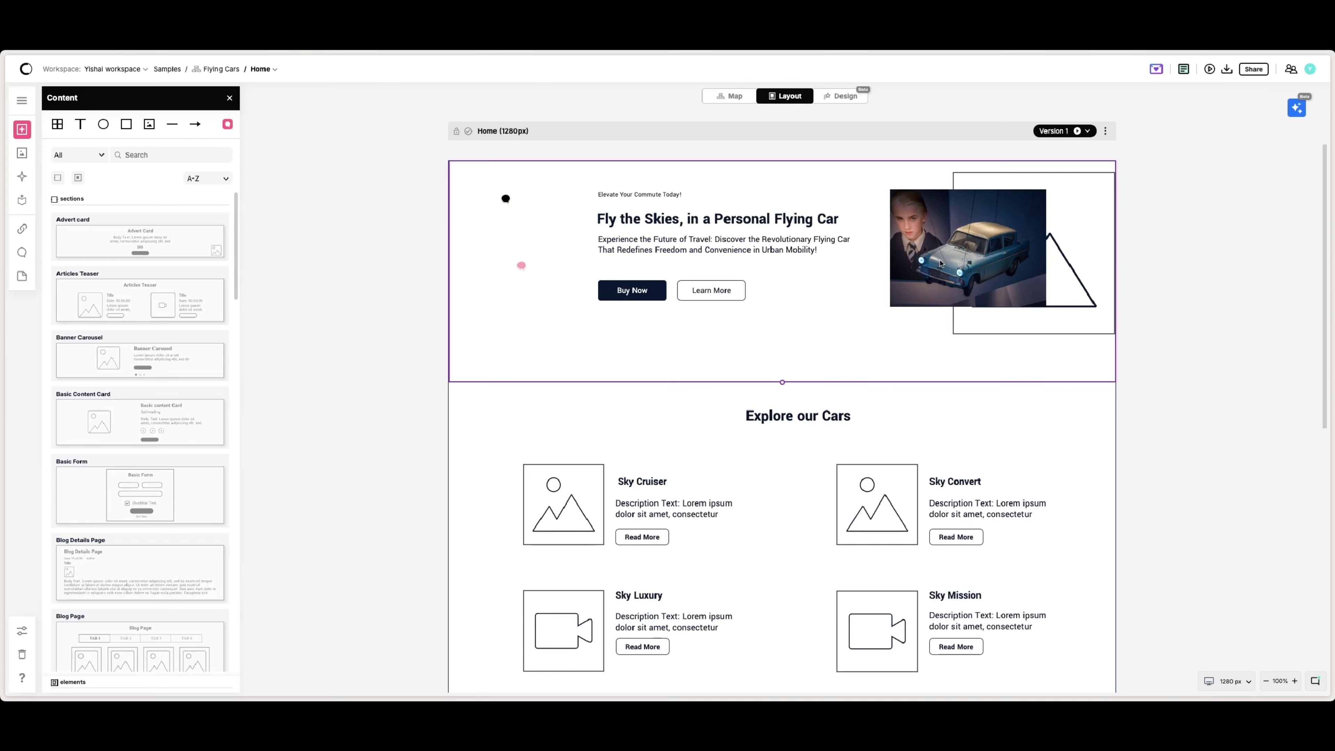
click(522, 265)
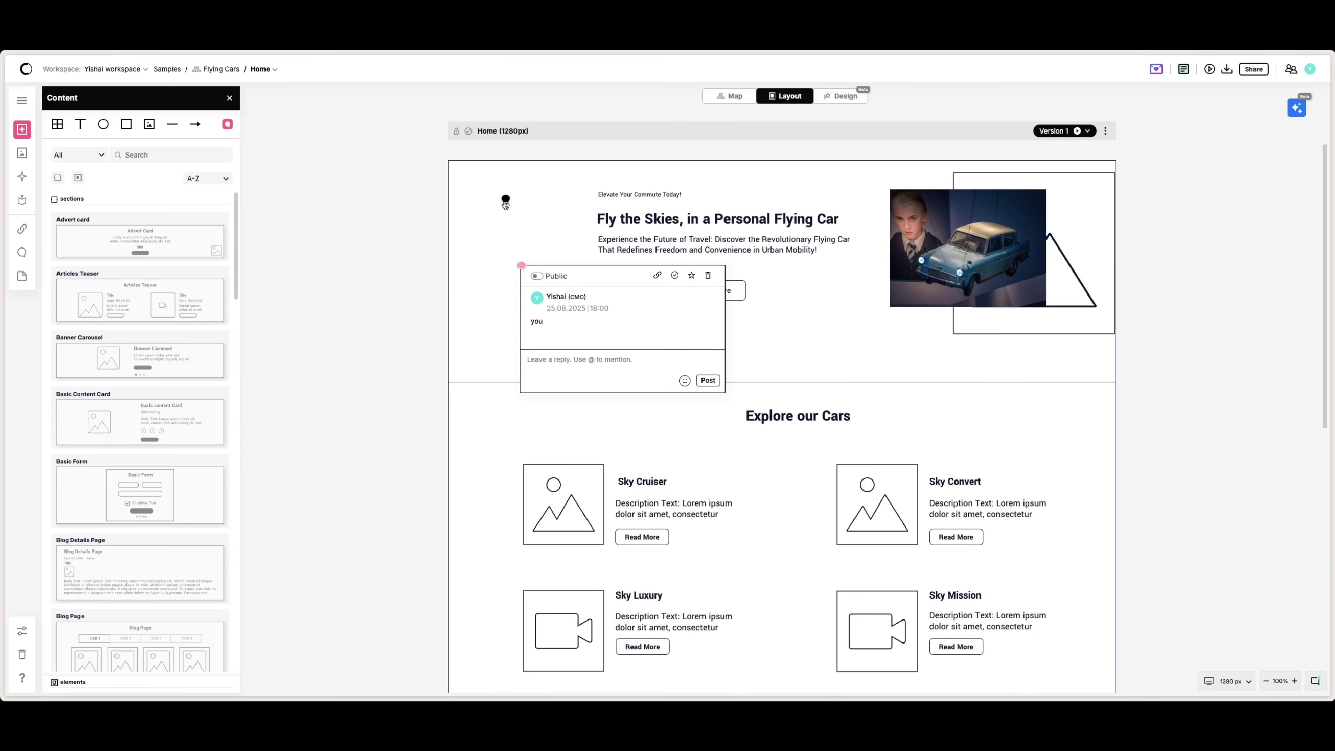
click(505, 200)
click(227, 125)
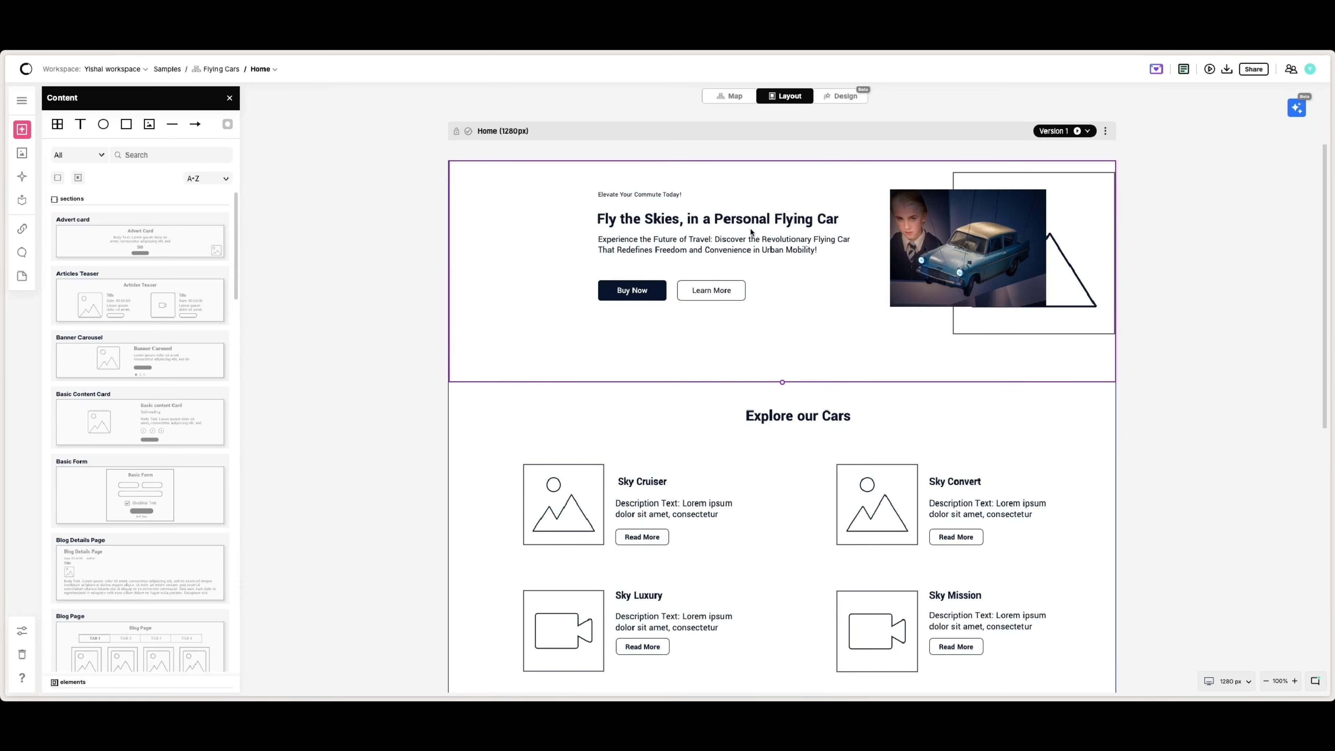
Move the header content group left and slightly down, and shift the "Explore our Cars" heading to the left.
click(630, 220)
drag(684, 223, 614, 241)
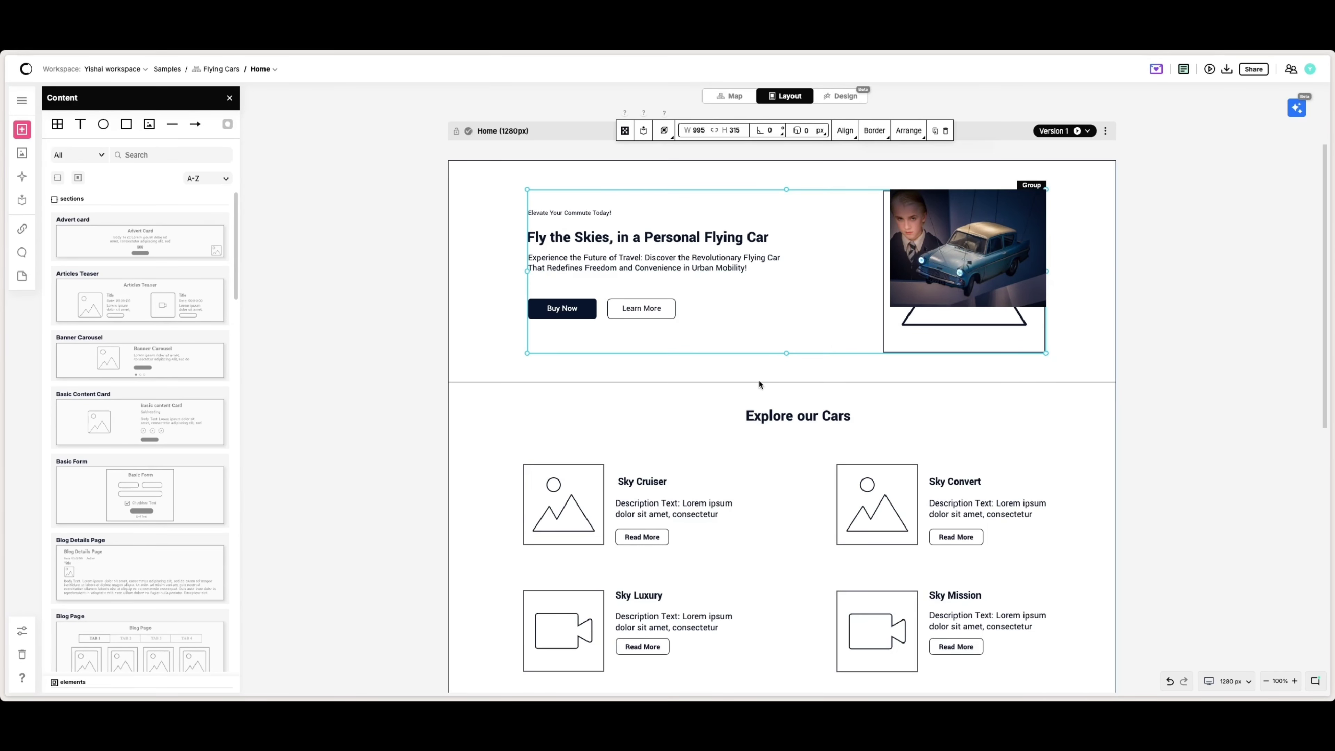
click(797, 415)
drag(798, 418, 767, 416)
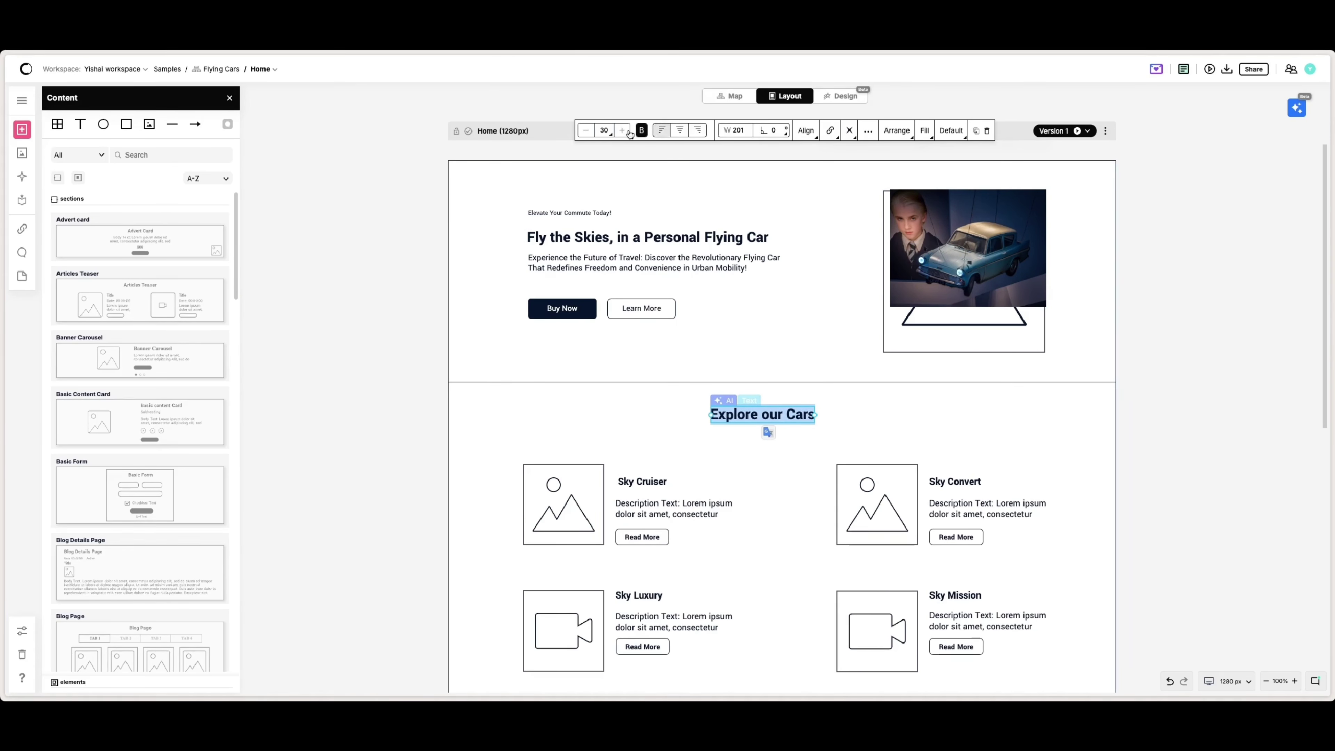
Check the page and URL link options of the flying car image and close them.
click(910, 210)
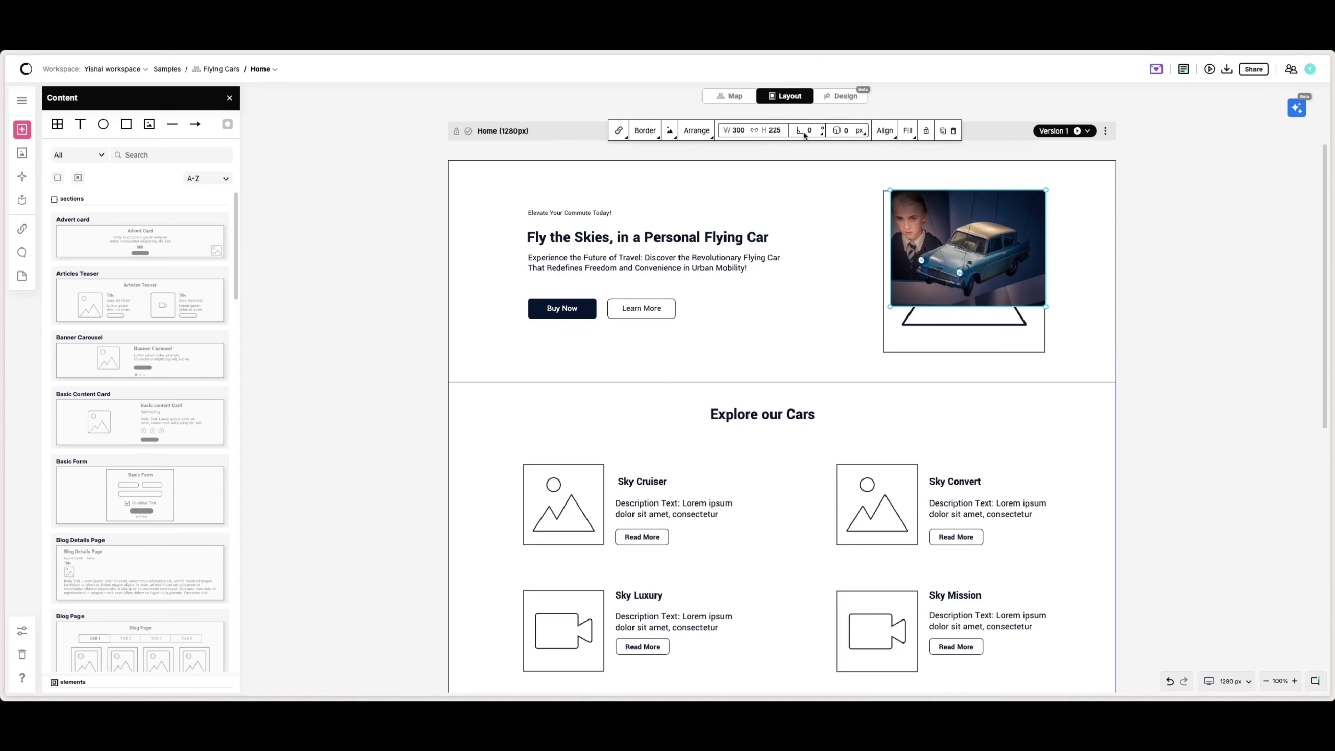
click(621, 134)
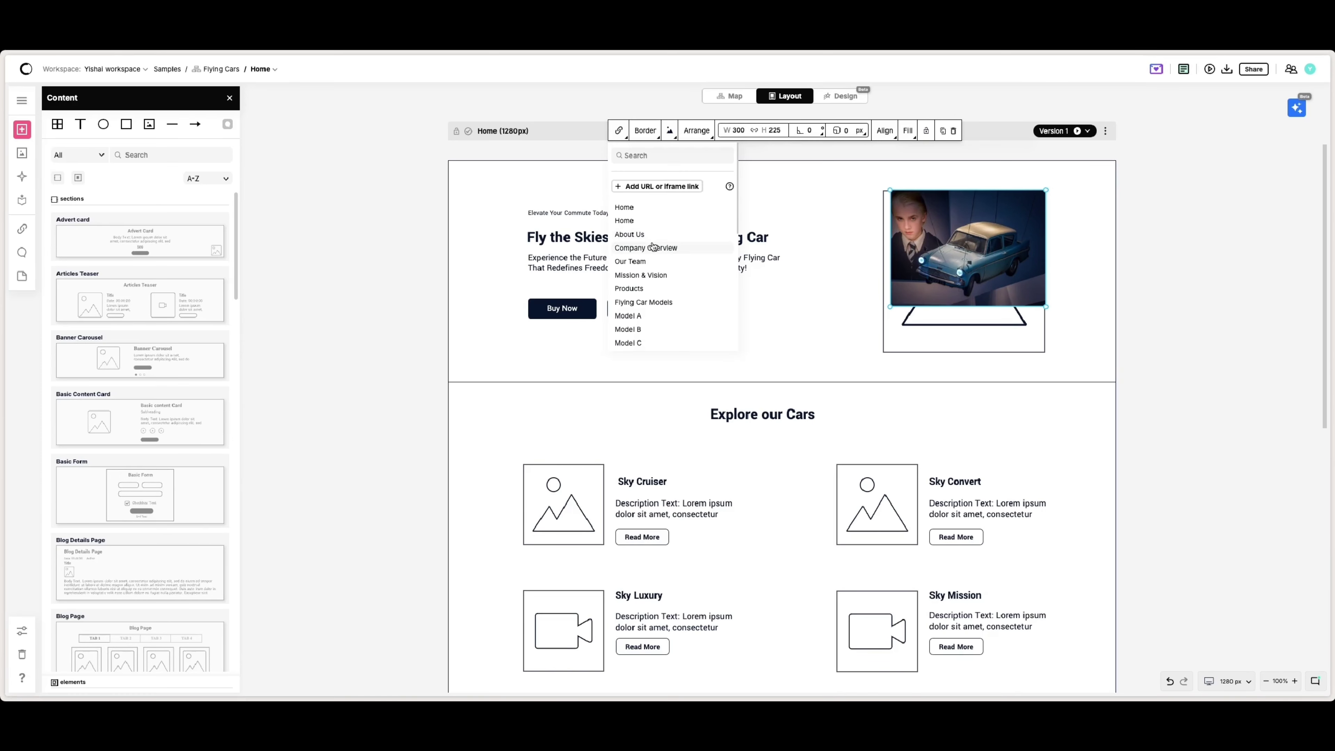
click(797, 207)
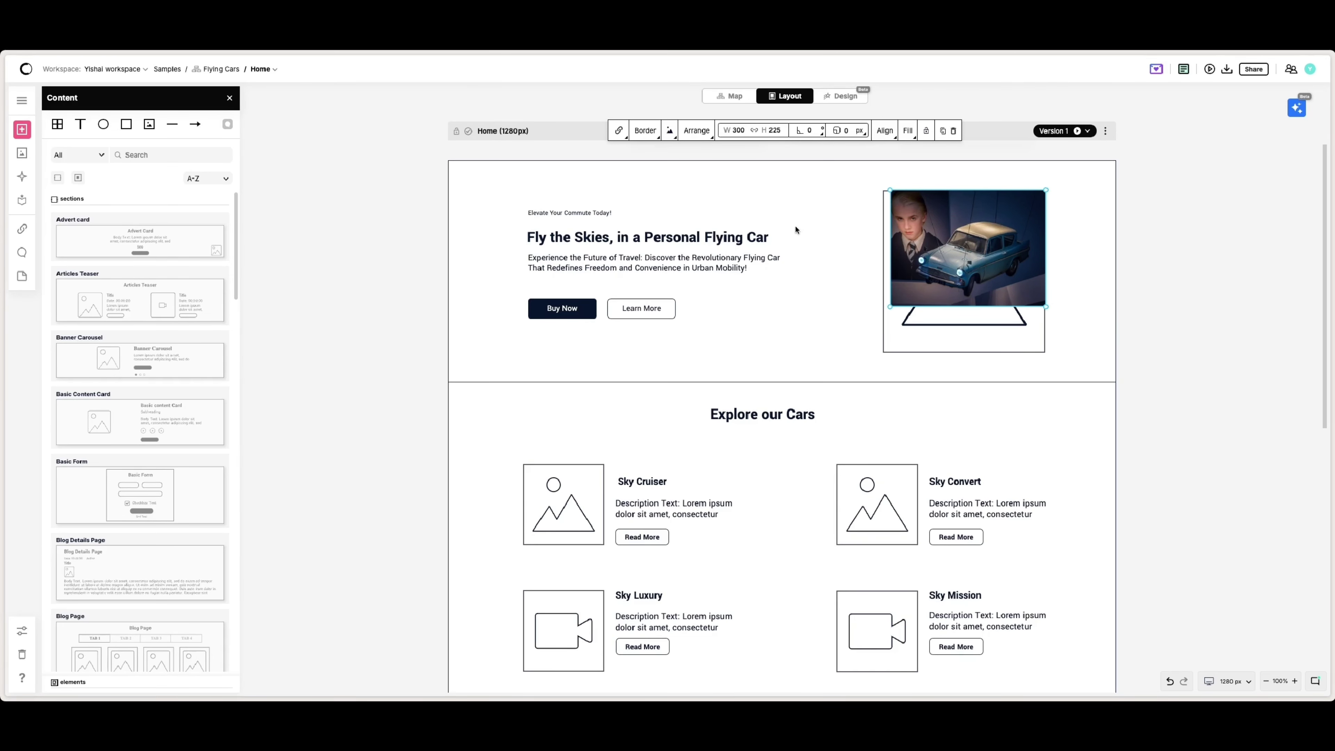
Try to add the Basic Content Card and Banner Carousel sections to the Home page layout.
click(827, 395)
scroll(836, 408, down, 2)
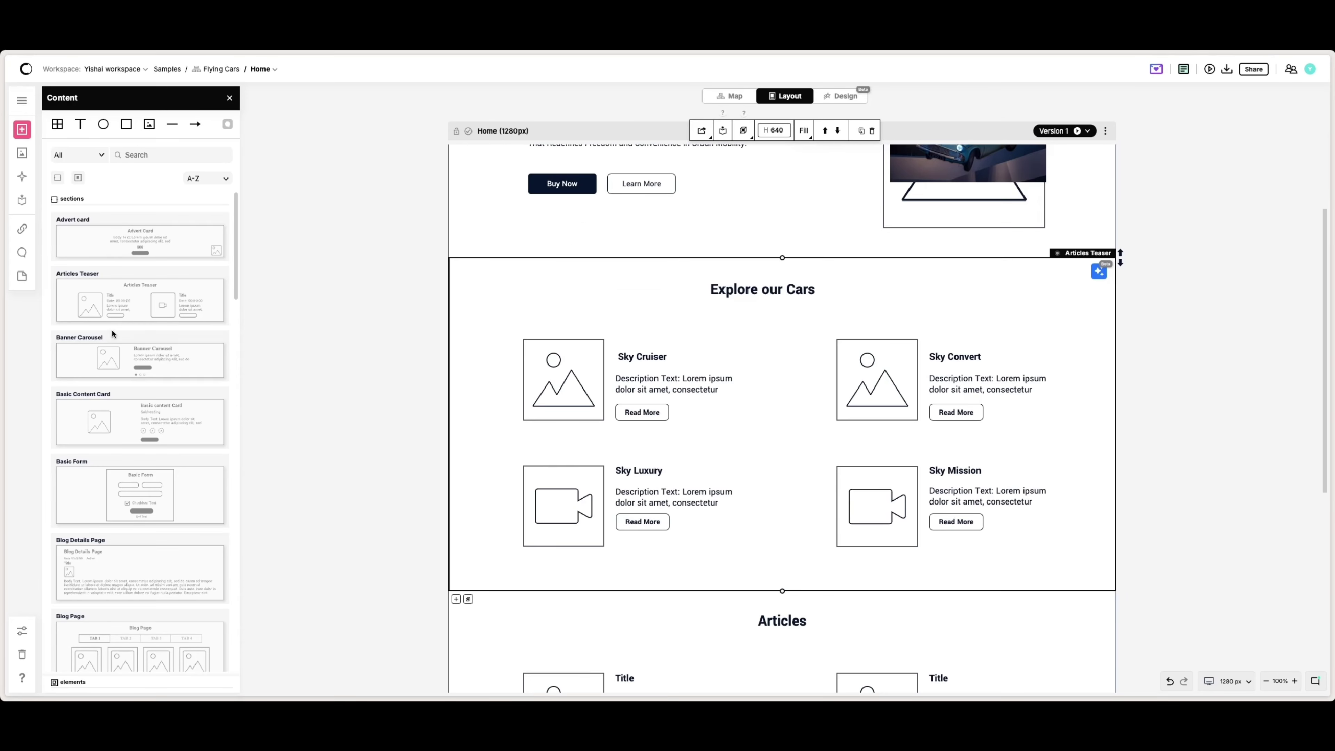
drag(131, 415, 491, 282)
drag(144, 363, 389, 263)
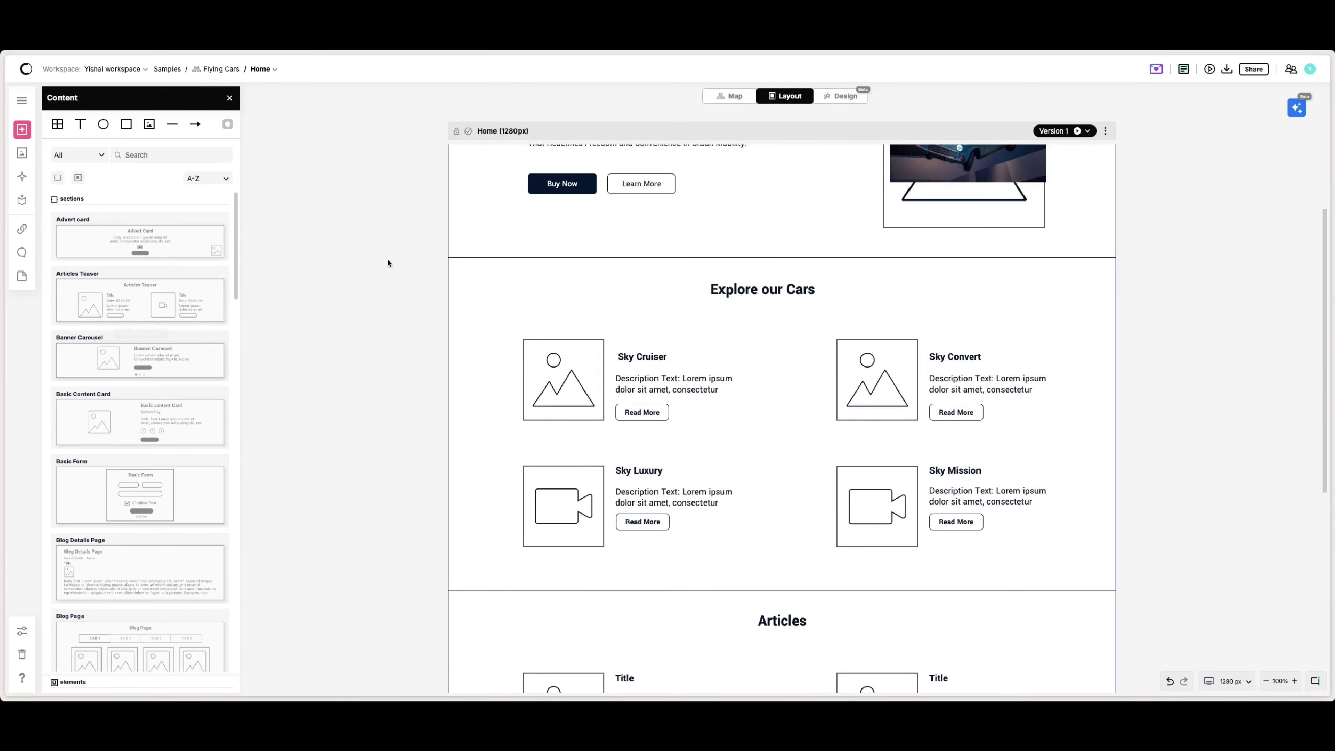
Check the AI regenerate option of the header section.
click(493, 248)
scroll(492, 248, up, 3)
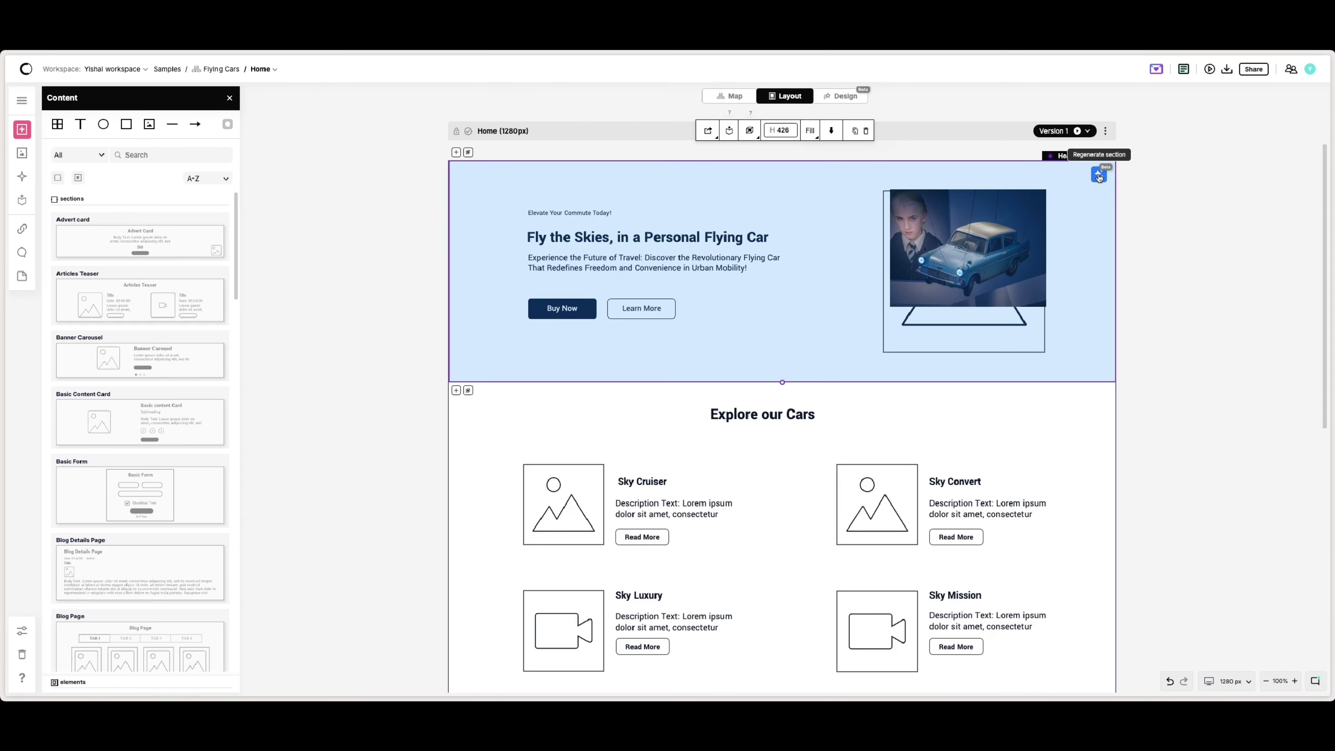
click(1184, 236)
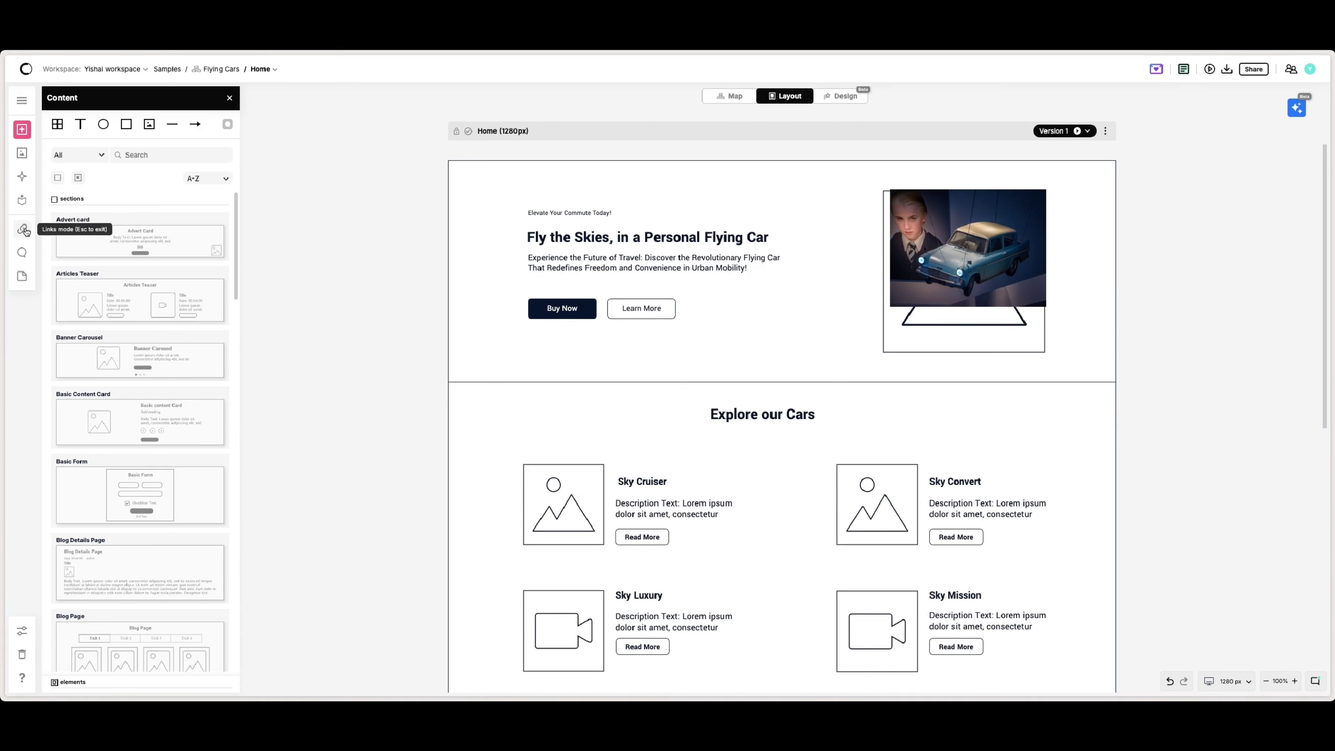
Check the toolbars of the header group and Sky Cruiser title, and the library option of the "Explore our Cars" section.
click(582, 241)
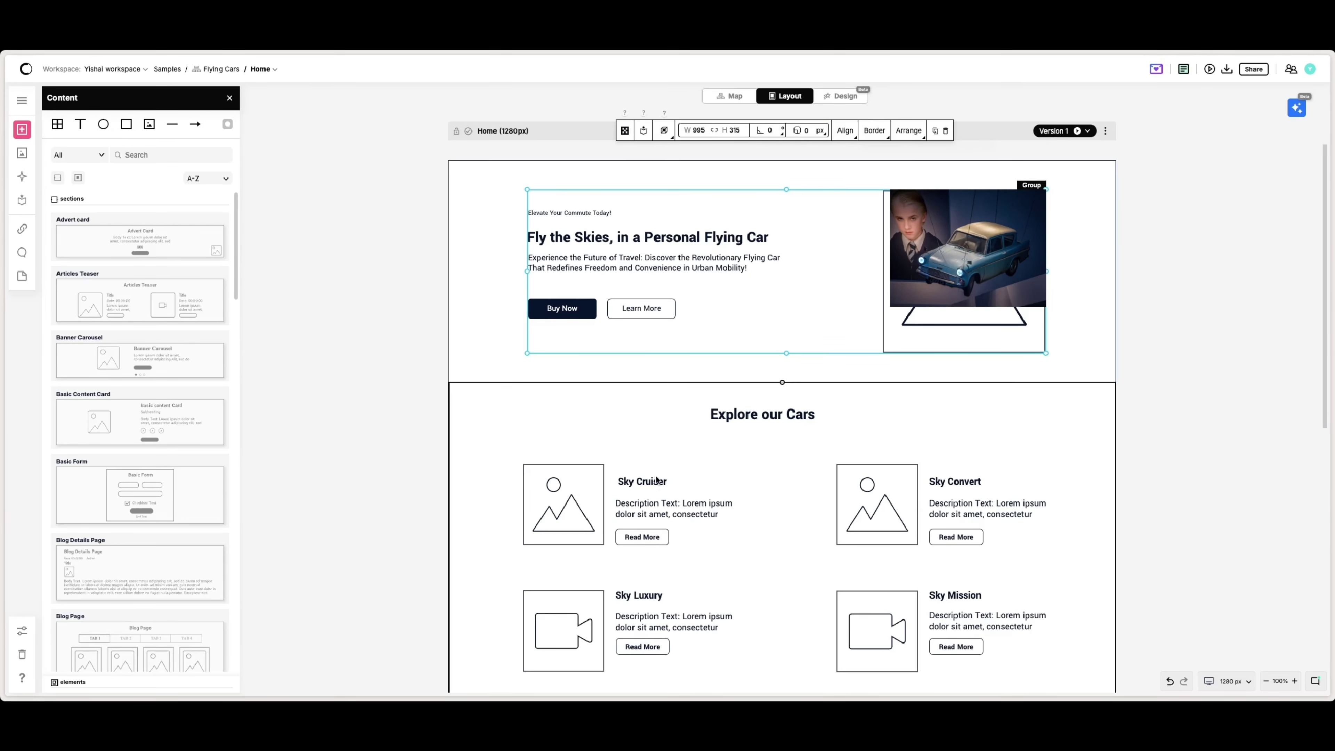
click(644, 483)
click(542, 414)
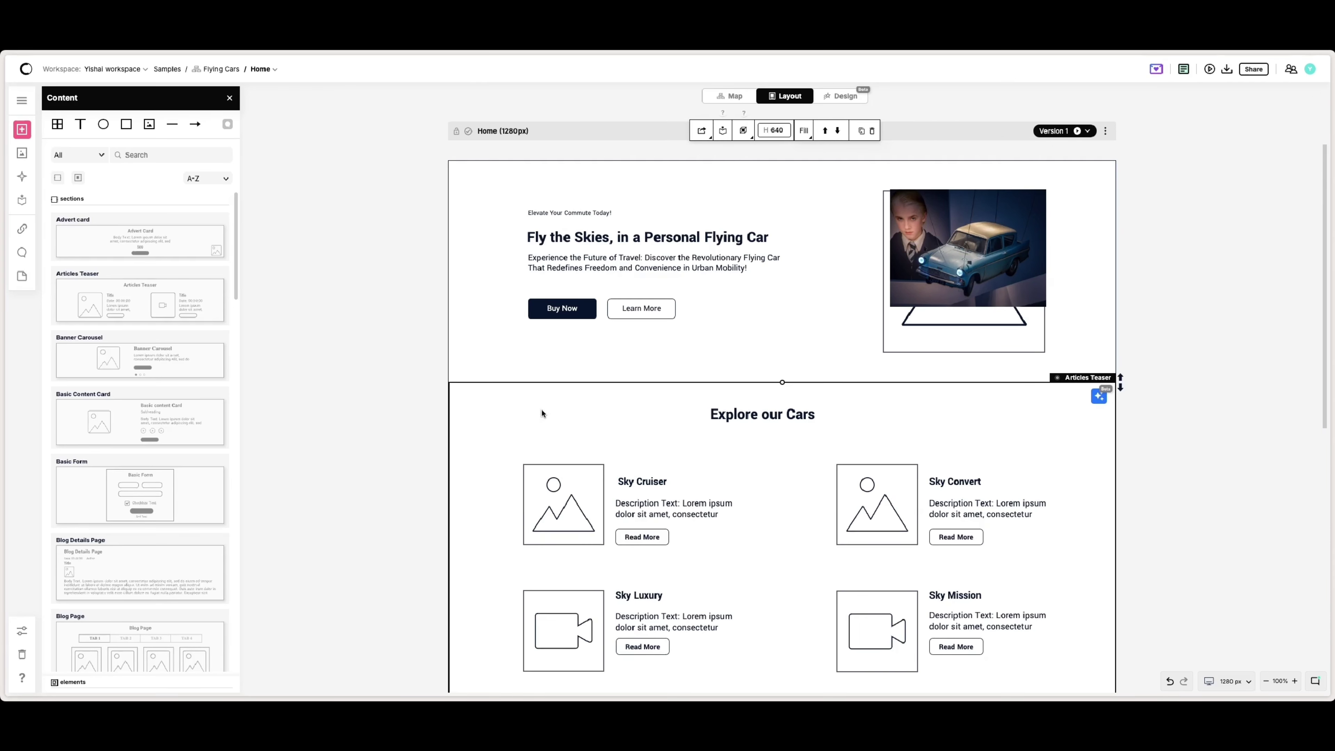
click(724, 132)
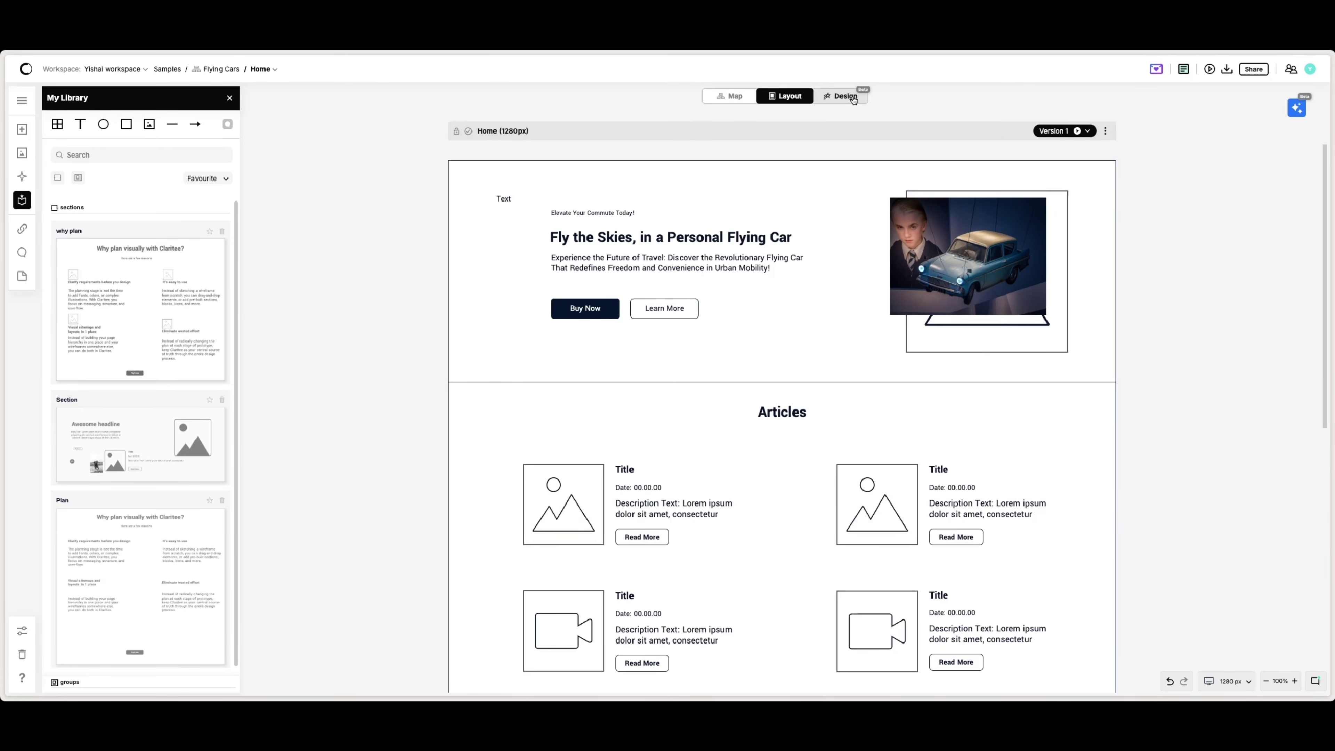
Switch to the Home page's design view, and open and close the text color picker.
click(852, 97)
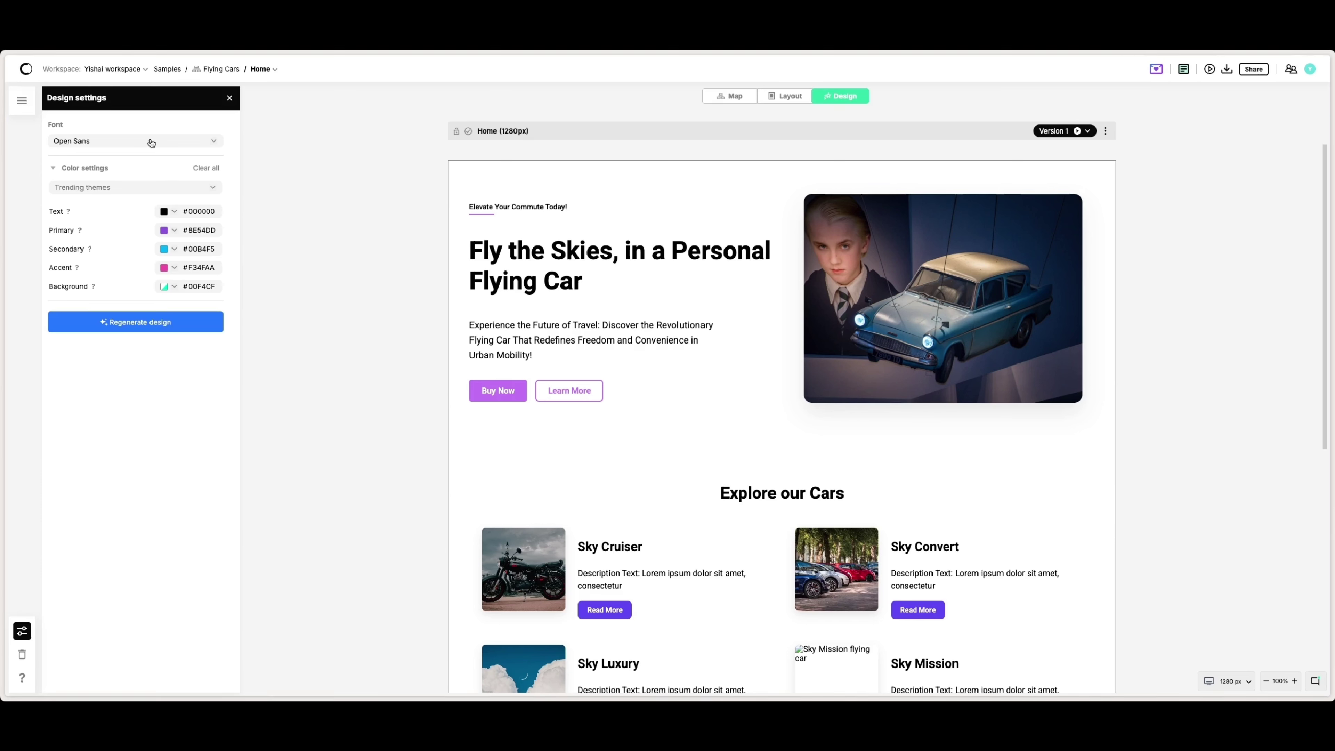
click(165, 212)
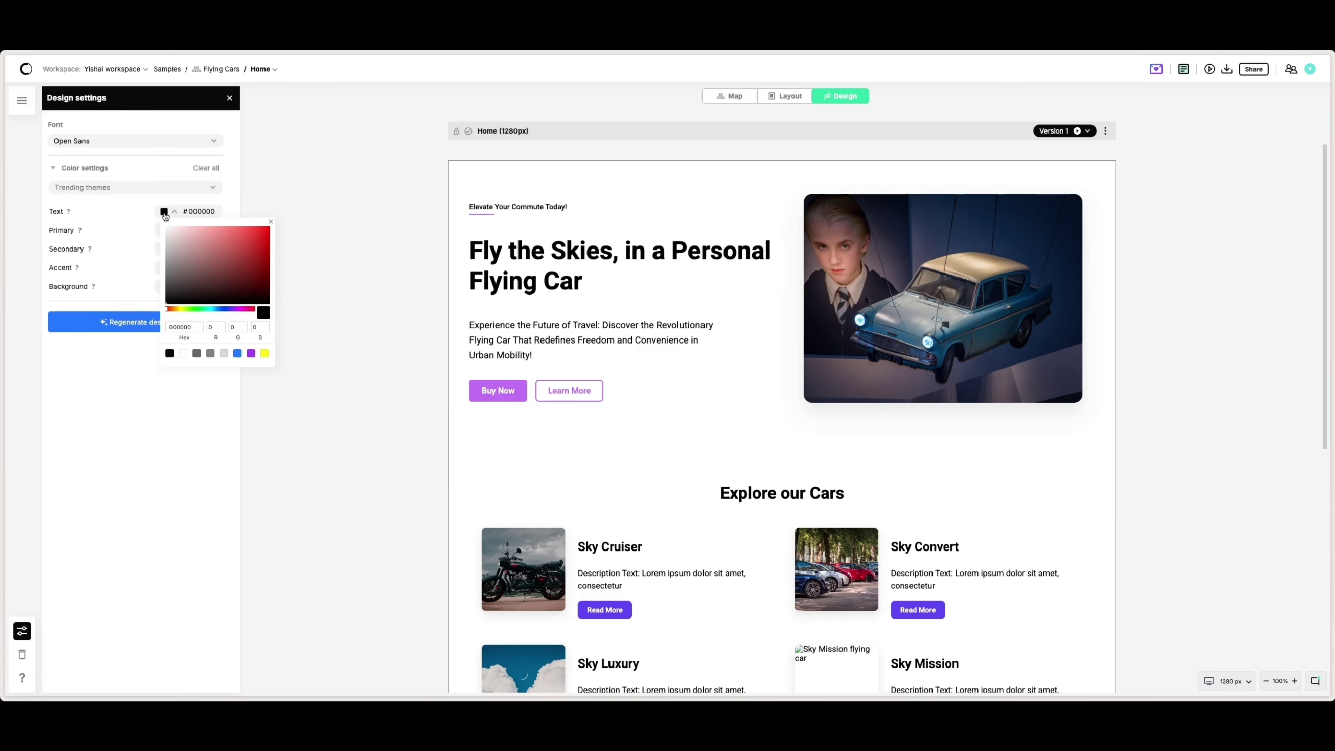
click(157, 212)
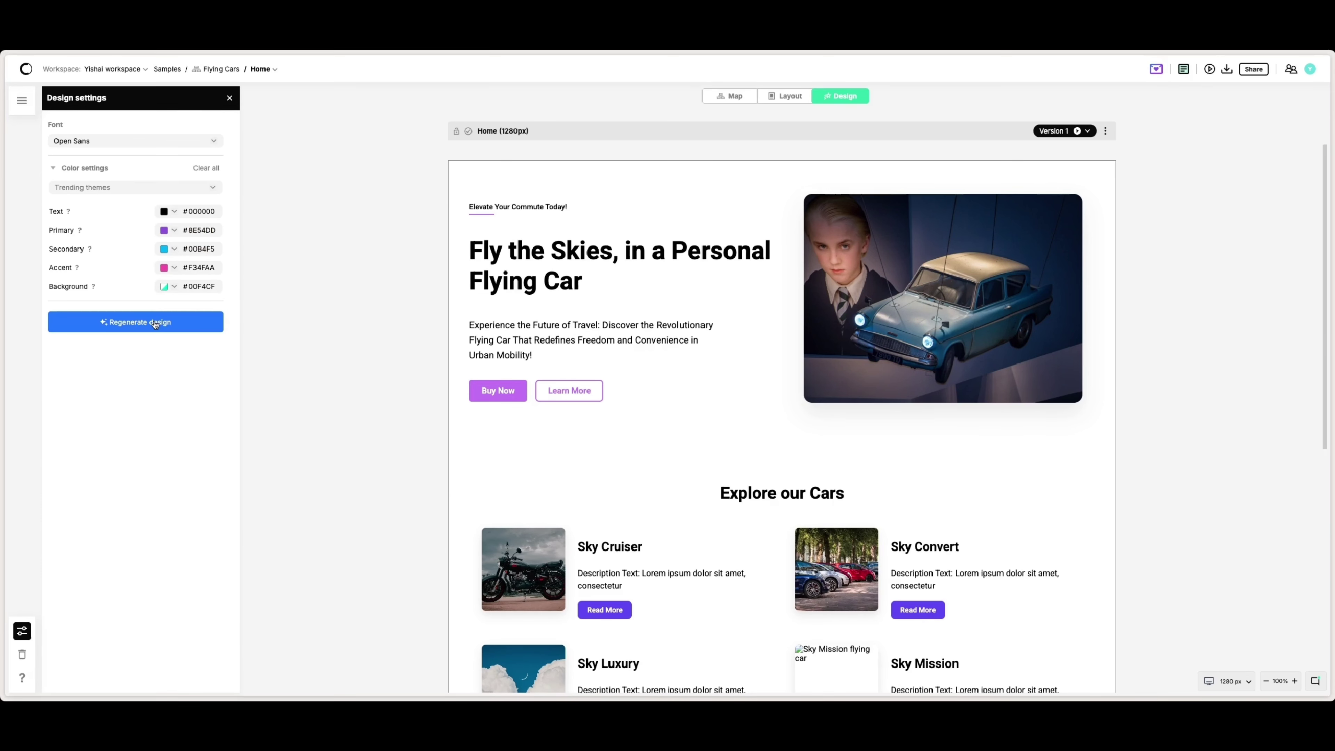
Set the design's background color to #62958D.
click(175, 286)
click(201, 335)
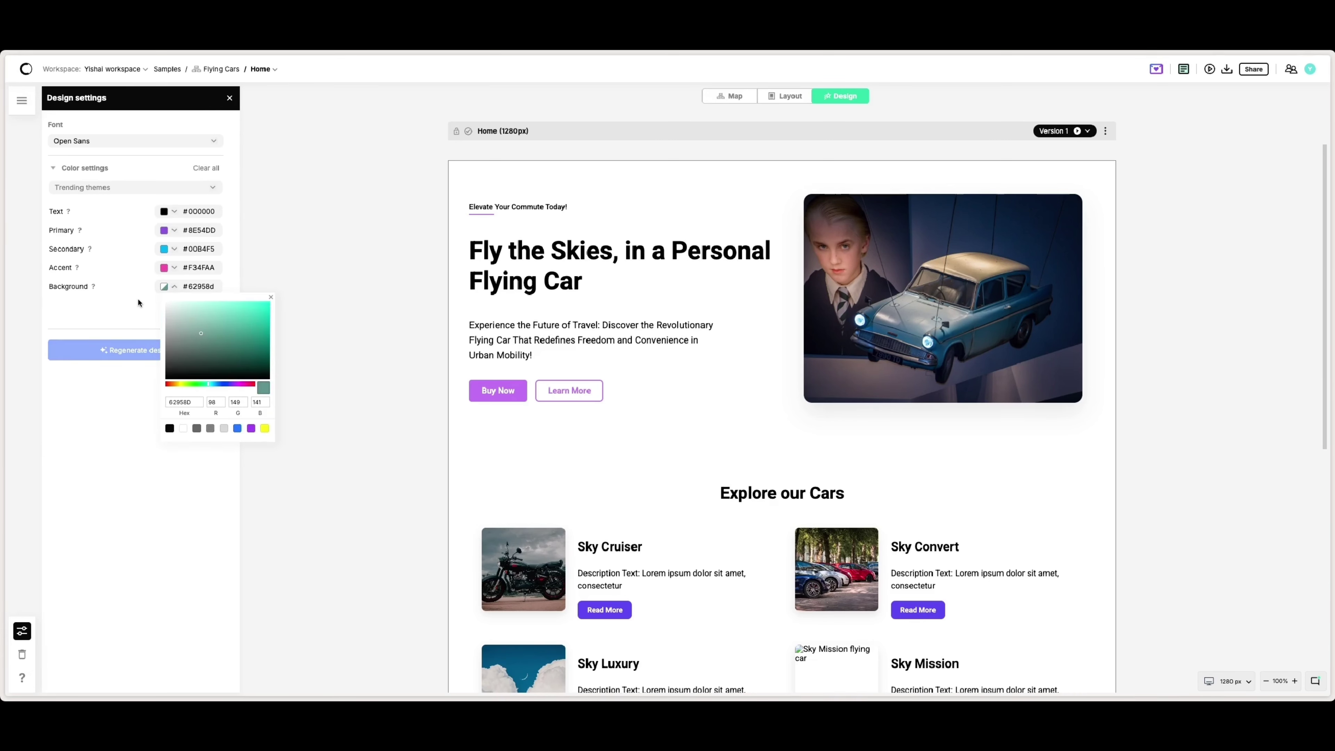
click(140, 301)
click(210, 319)
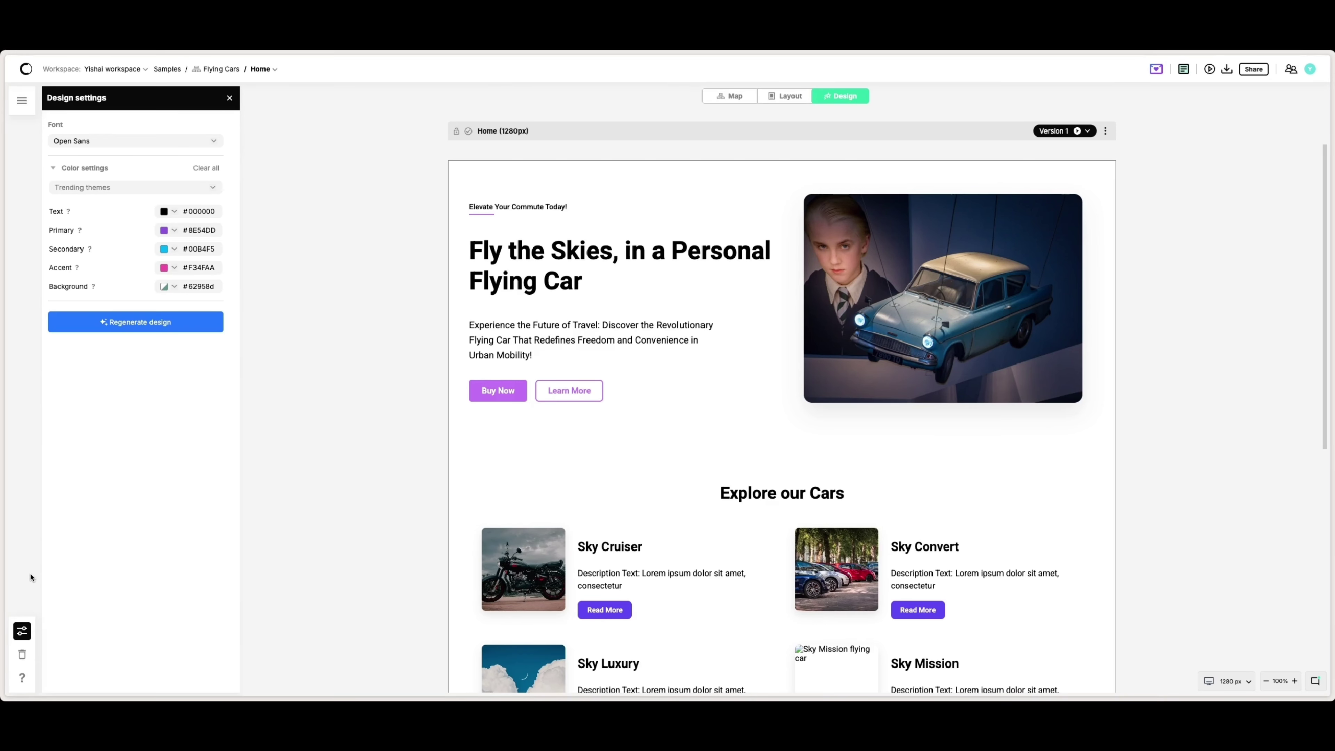
Open the help center.
click(21, 677)
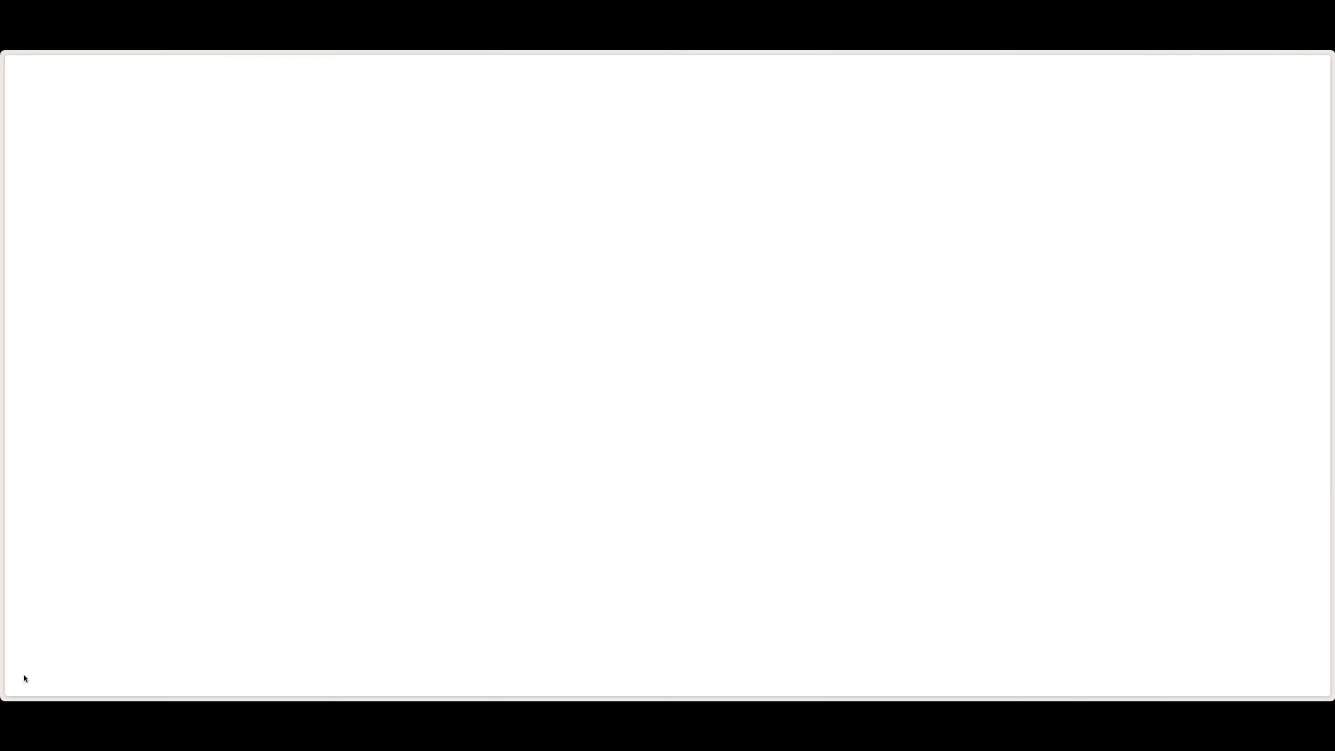